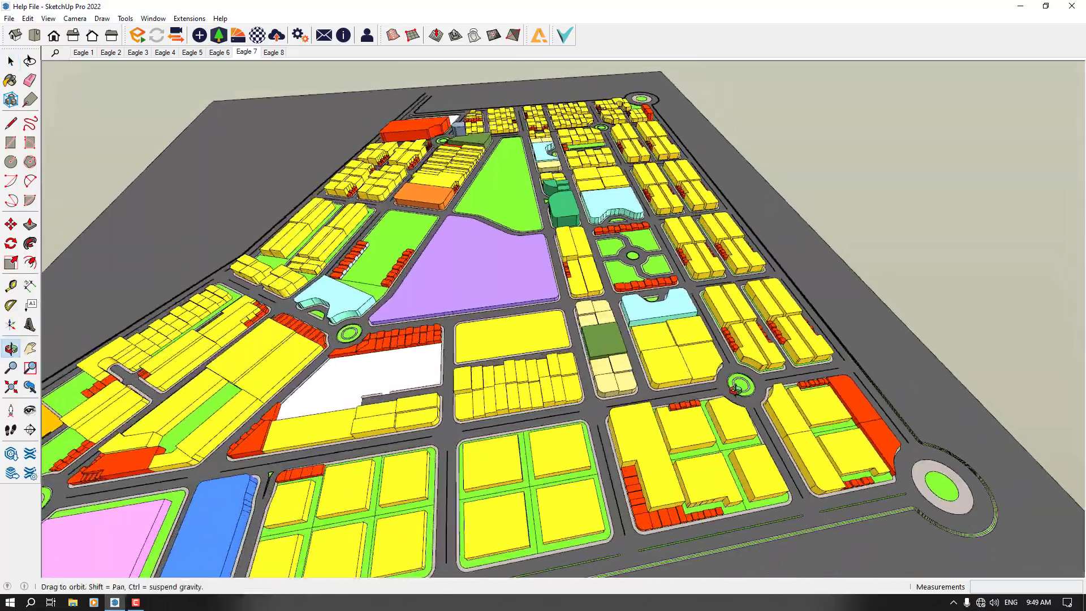
Step: Examine the city massing model from several angles and through the saved Eagle scenes
{"action": "key", "text": "space"}
{"action": "scroll", "coordinate": [681, 483], "scroll_direction": "up", "scroll_amount": 2}
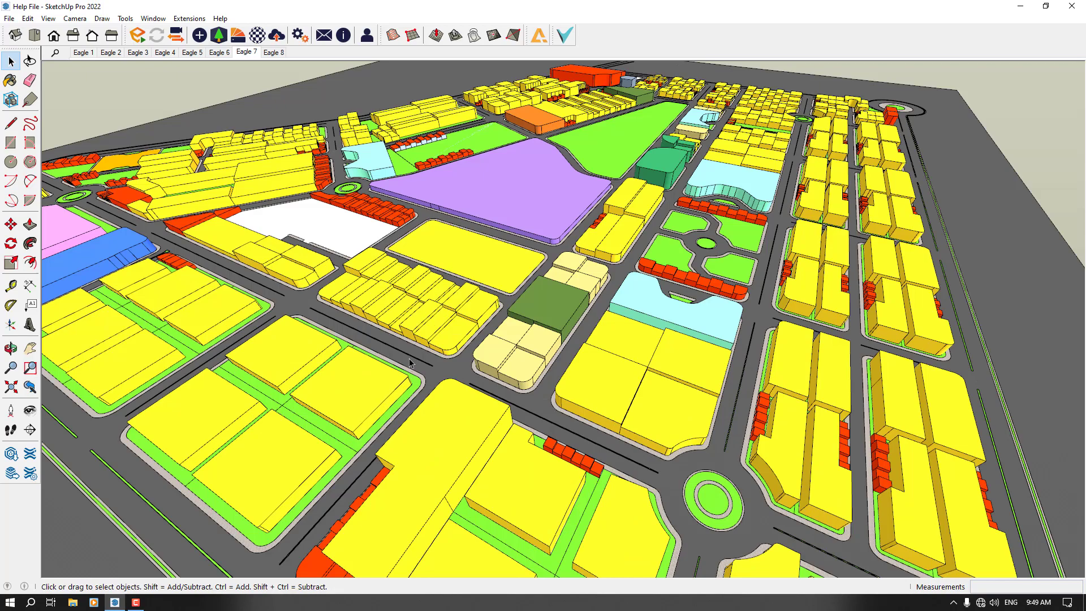
{"action": "scroll", "coordinate": [414, 295], "scroll_direction": "down", "scroll_amount": 2}
{"action": "middle_click_drag", "start_coordinate": [562, 311], "coordinate": [416, 256]}
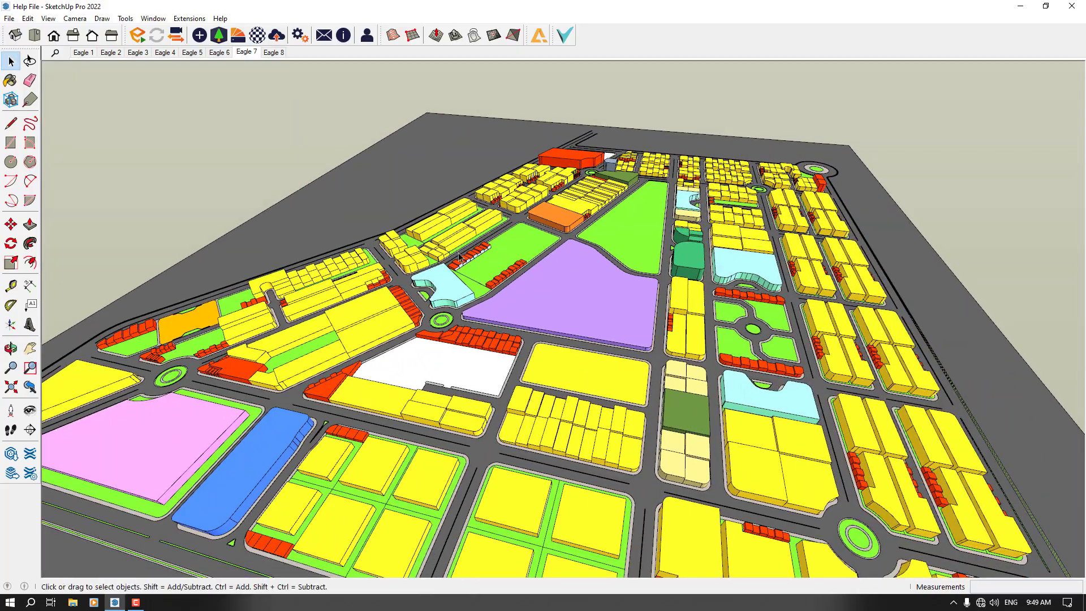
{"action": "scroll", "coordinate": [459, 256], "scroll_direction": "down", "scroll_amount": 2}
{"action": "middle_click_drag", "start_coordinate": [670, 433], "coordinate": [600, 413]}
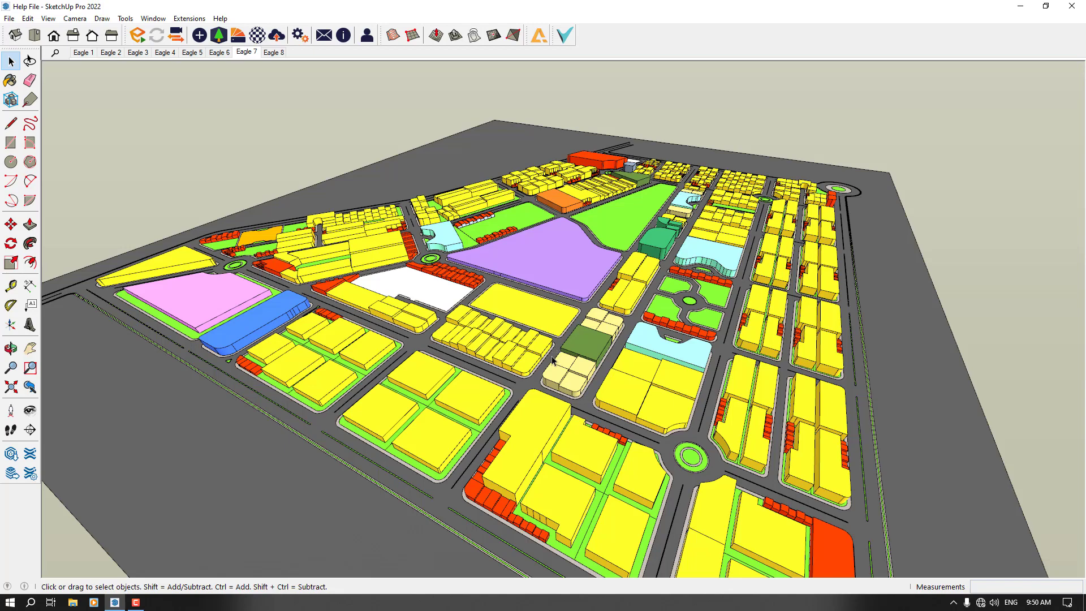
{"action": "scroll", "coordinate": [551, 328], "scroll_direction": "up", "scroll_amount": 5}
{"action": "left_click", "coordinate": [80, 53]}
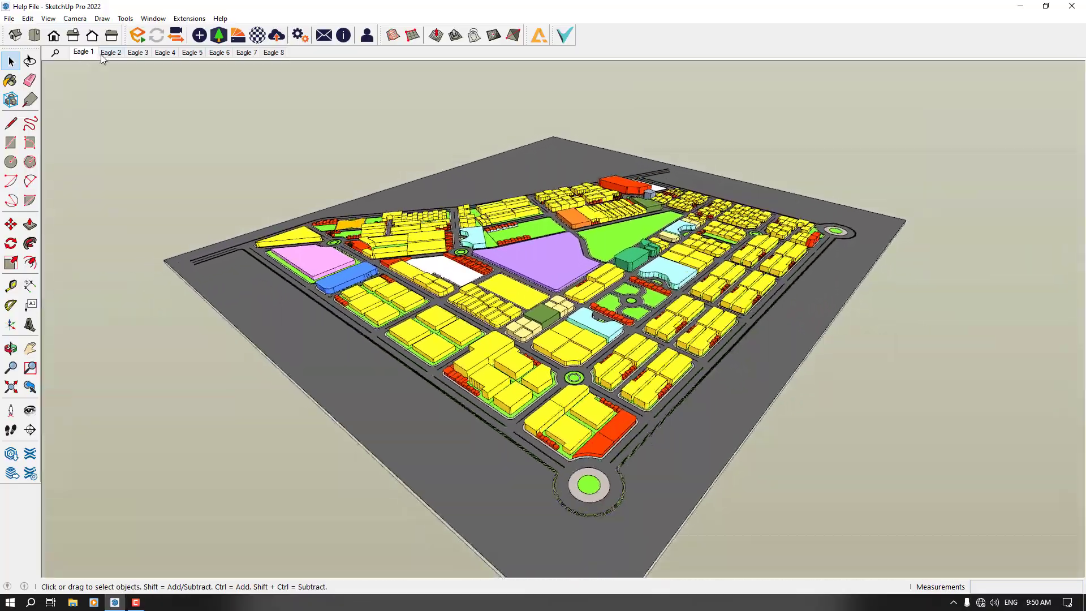
{"action": "left_click", "coordinate": [109, 52]}
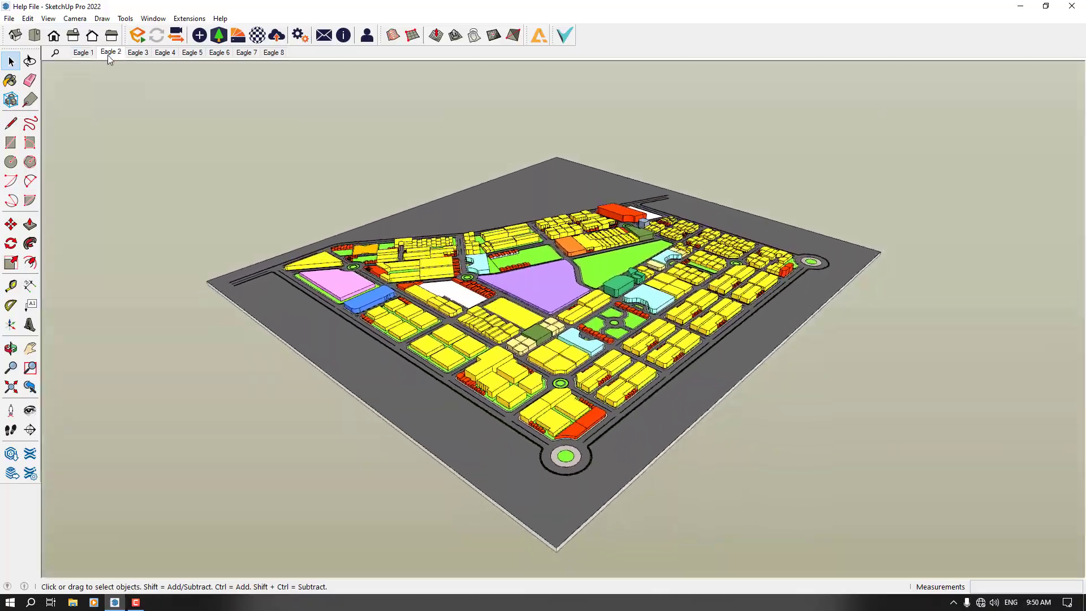
{"action": "left_click", "coordinate": [192, 53]}
{"action": "left_click", "coordinate": [219, 52]}
{"action": "left_click", "coordinate": [273, 53]}
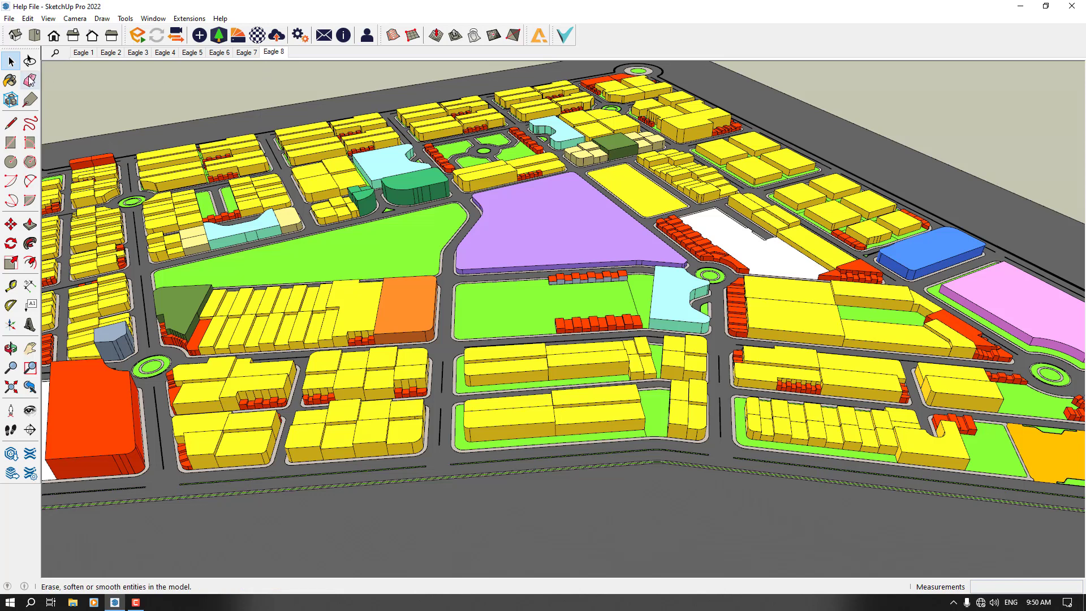
Step: Activate the Eagle 7 scene and open the edge settings of the in-model Simple Style for editing
{"action": "left_click", "coordinate": [240, 52]}
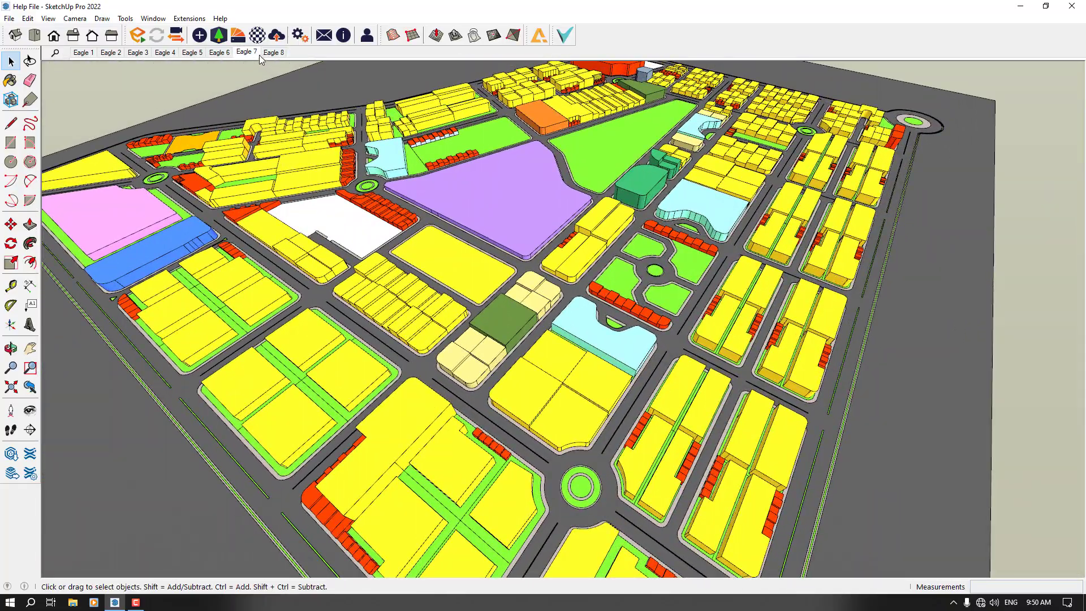
{"action": "left_click", "coordinate": [5, 82]}
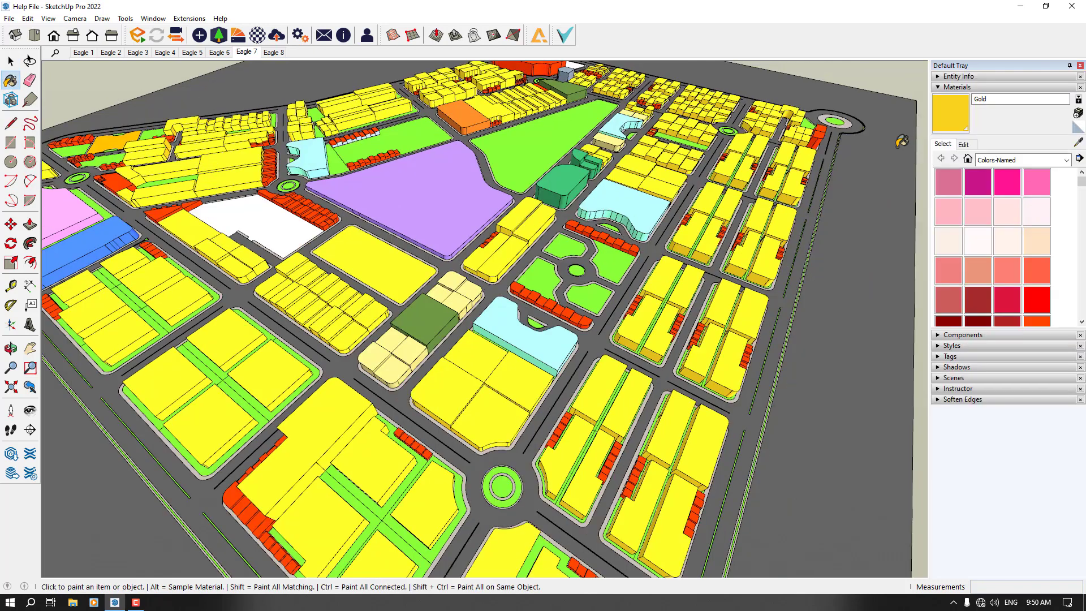
{"action": "left_click", "coordinate": [948, 91]}
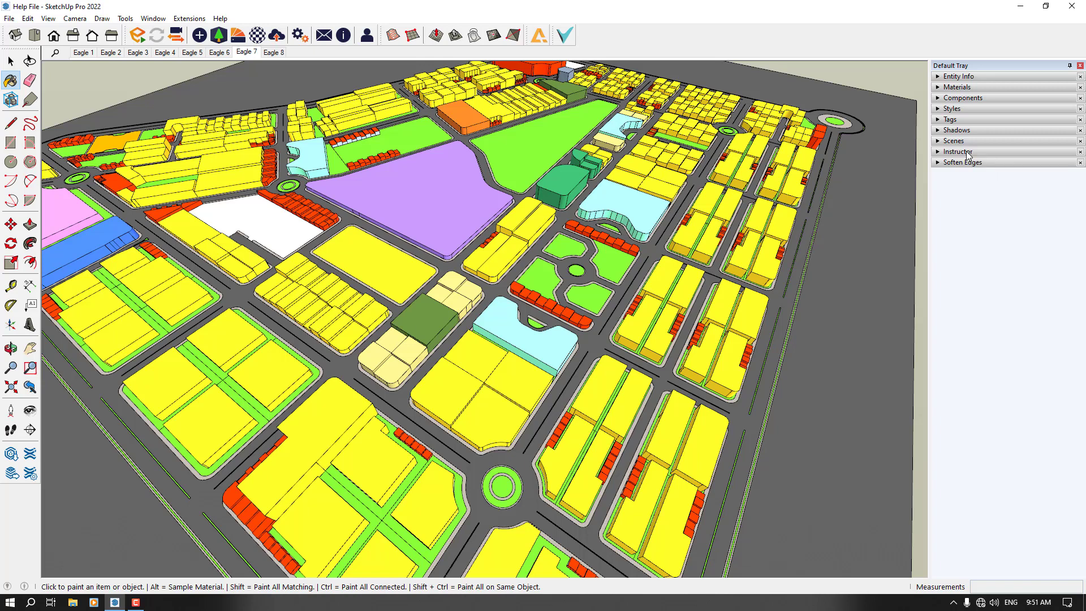
{"action": "left_click", "coordinate": [951, 109]}
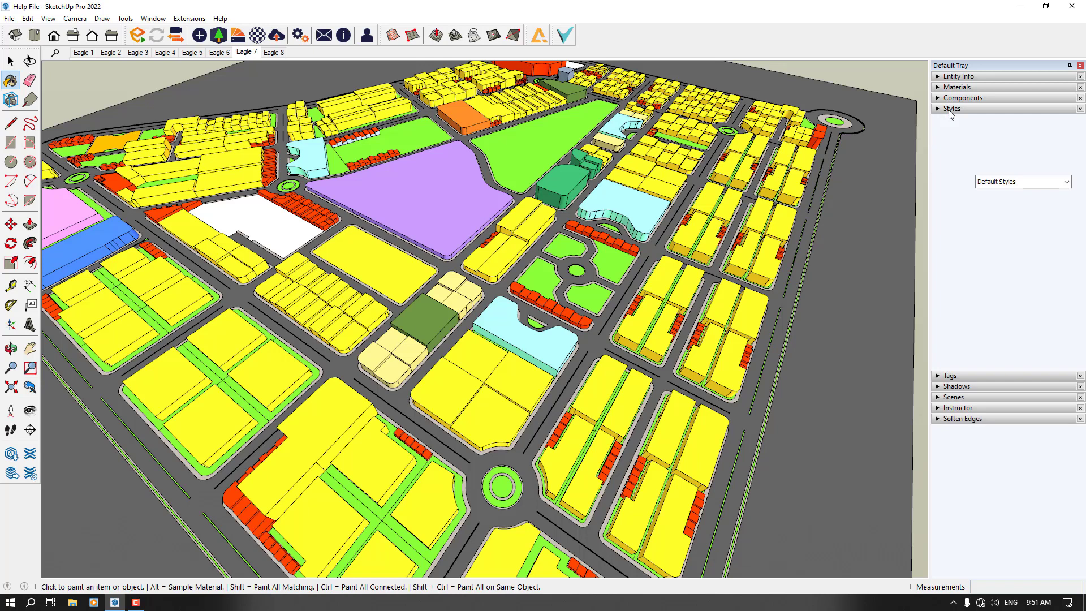
{"action": "left_click", "coordinate": [991, 181]}
{"action": "left_click", "coordinate": [988, 192]}
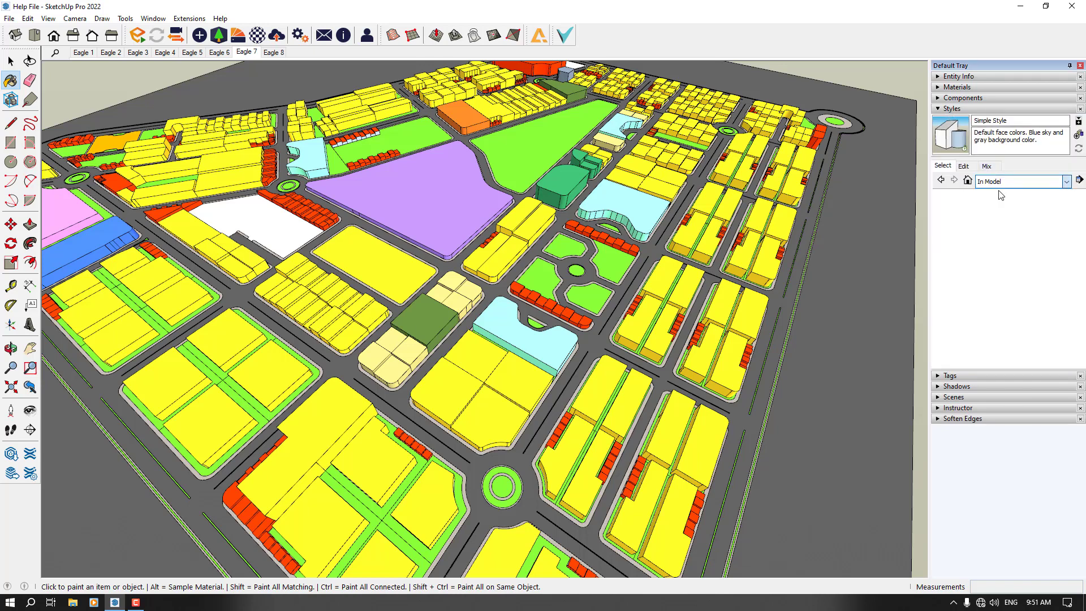
{"action": "left_click", "coordinate": [963, 166]}
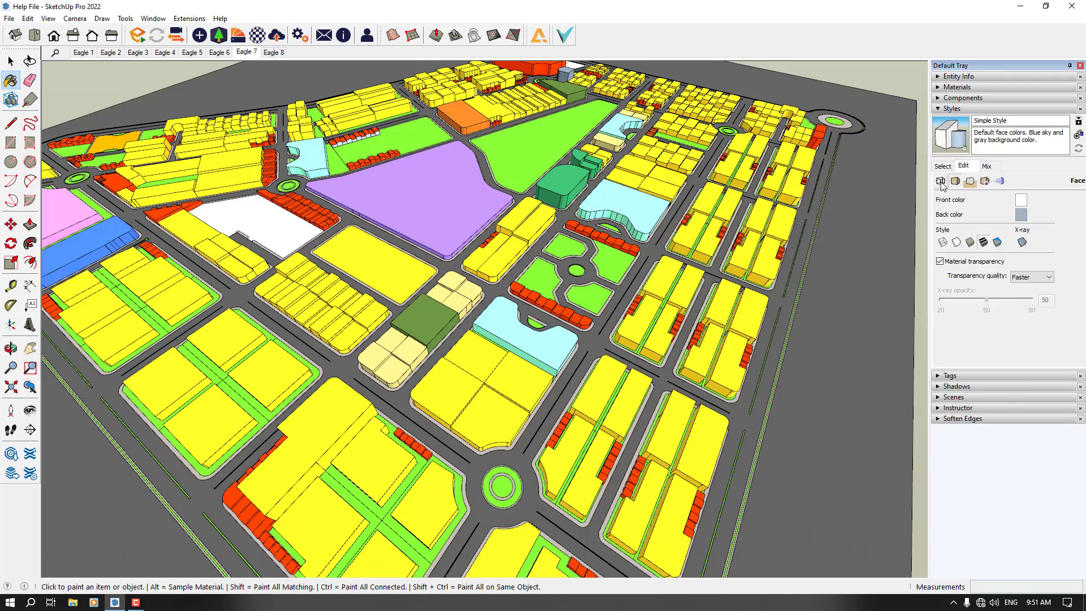
{"action": "left_click", "coordinate": [940, 182]}
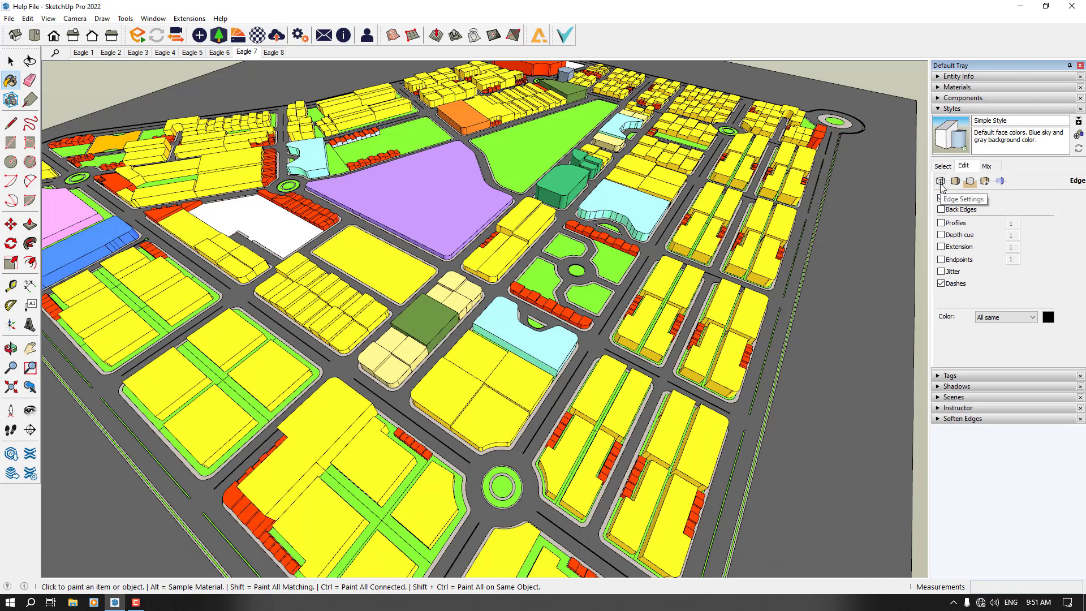
Step: Try the Profiles and Jitter edge effects on the Simple Style
{"action": "left_click", "coordinate": [940, 224]}
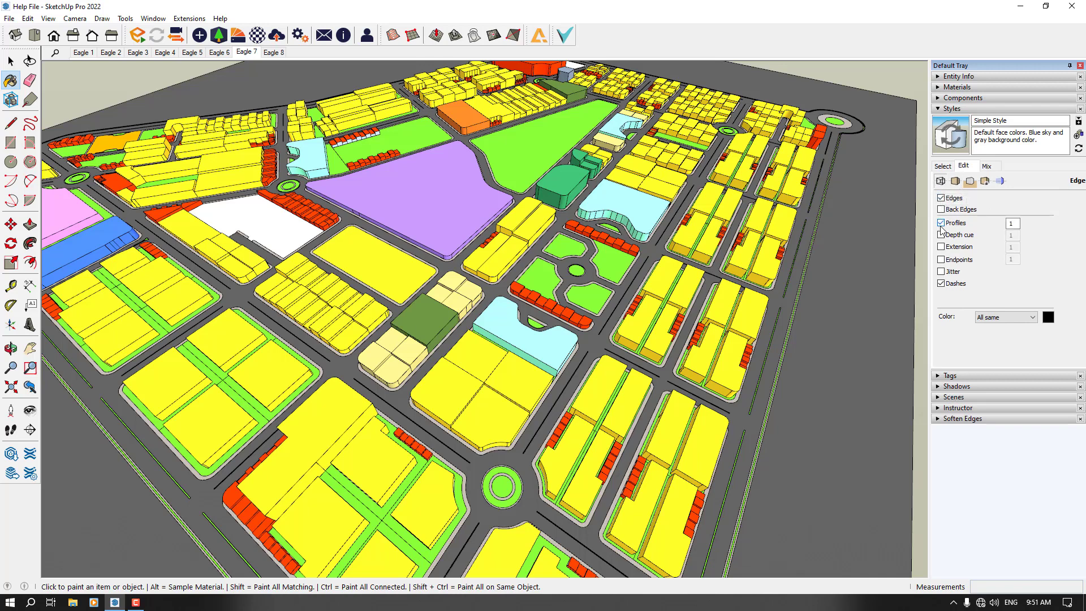
{"action": "left_click", "coordinate": [941, 225]}
{"action": "left_click", "coordinate": [941, 272]}
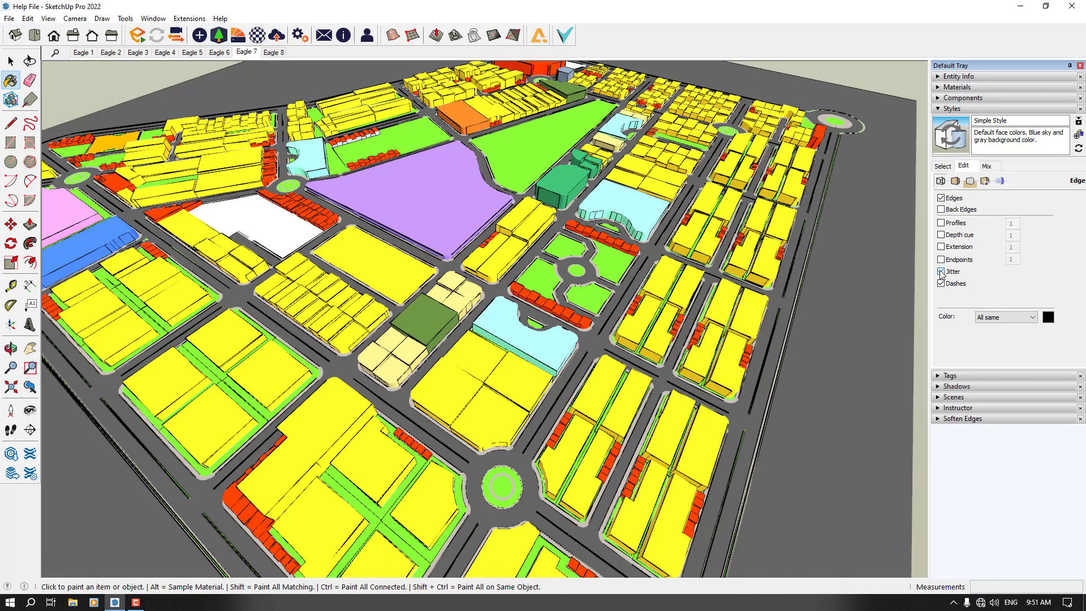
{"action": "left_click", "coordinate": [941, 272]}
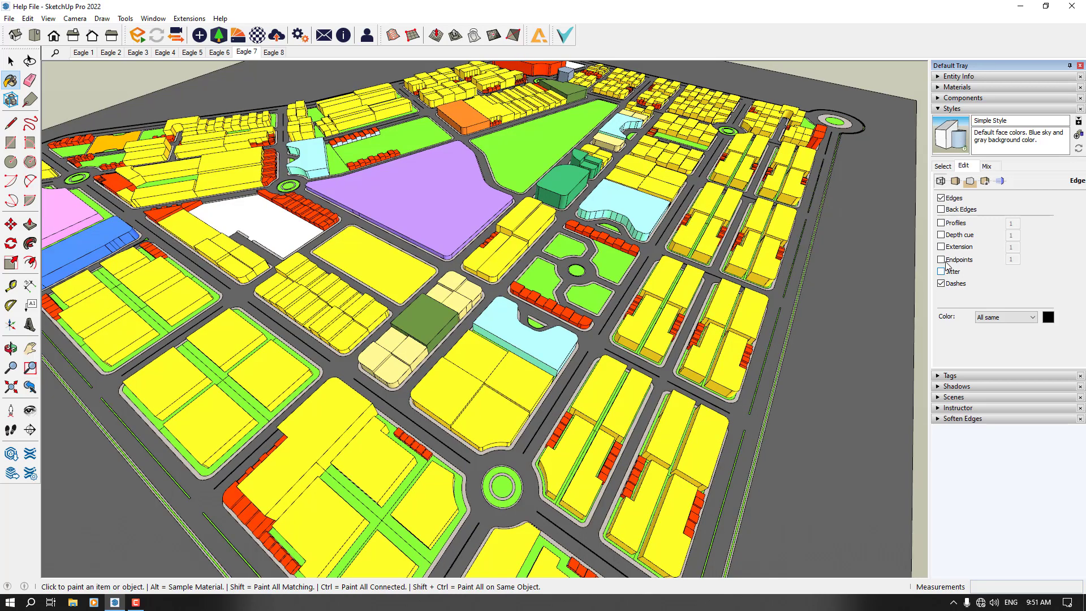
Step: Switch the Simple Style's faces to monochrome and update the style with this change
{"action": "left_click", "coordinate": [955, 181]}
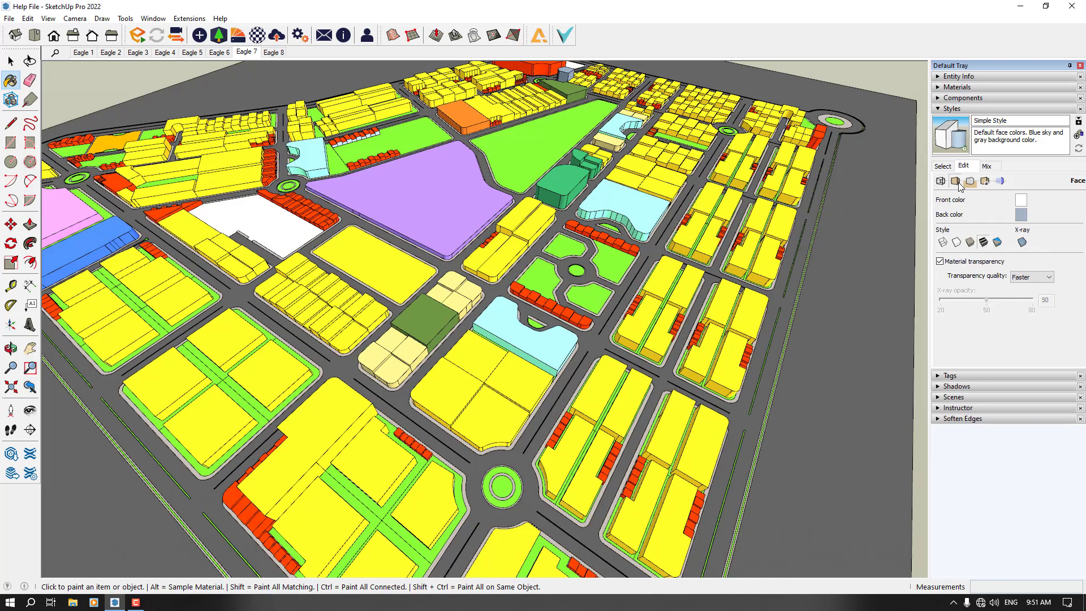
{"action": "left_click", "coordinate": [996, 243]}
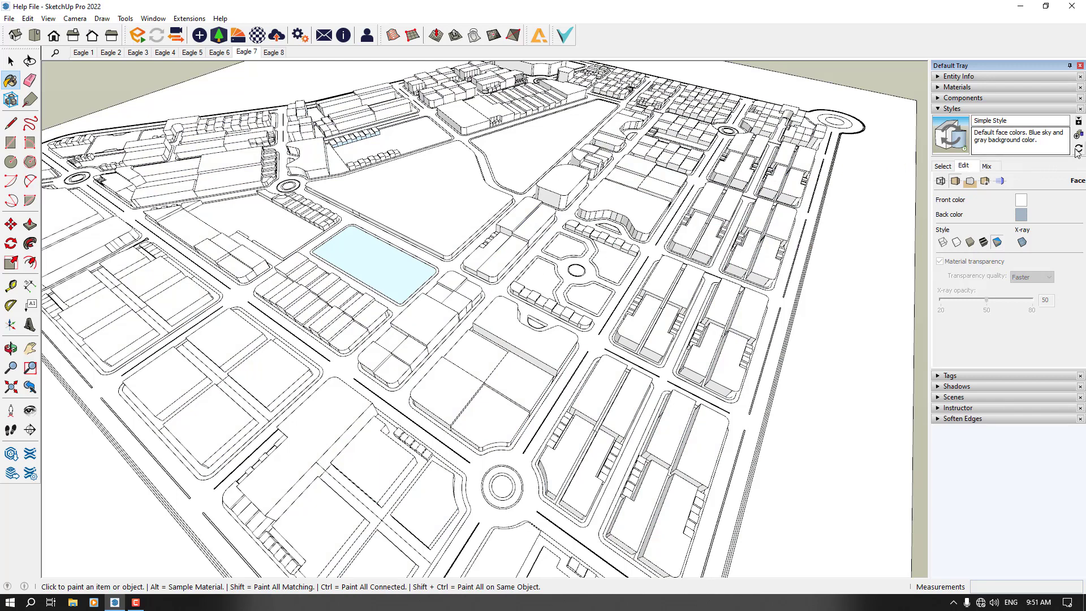
{"action": "left_click", "coordinate": [974, 185]}
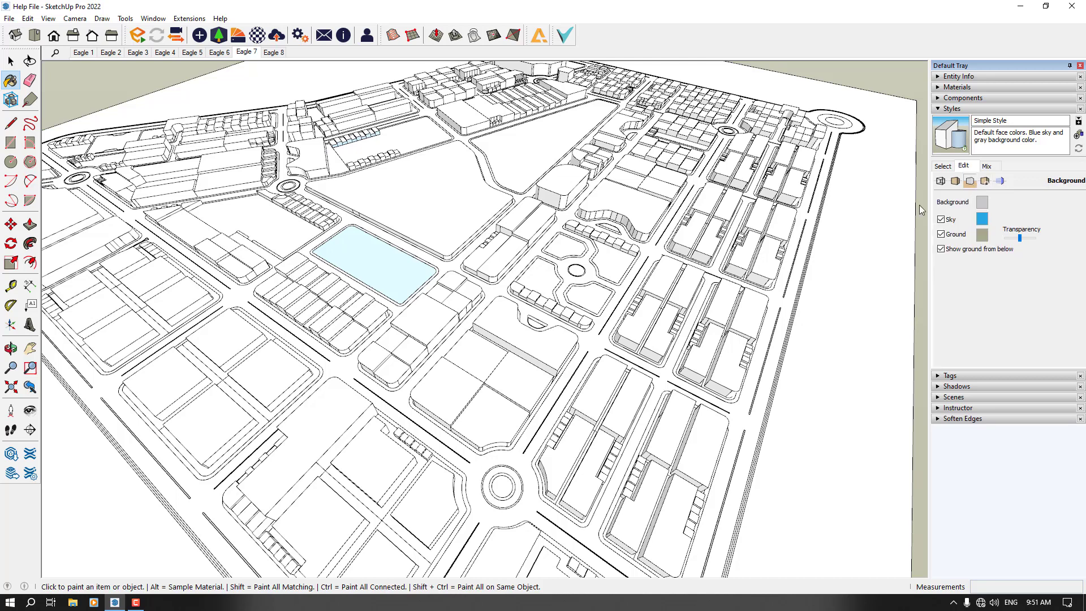
{"action": "left_click", "coordinate": [944, 109]}
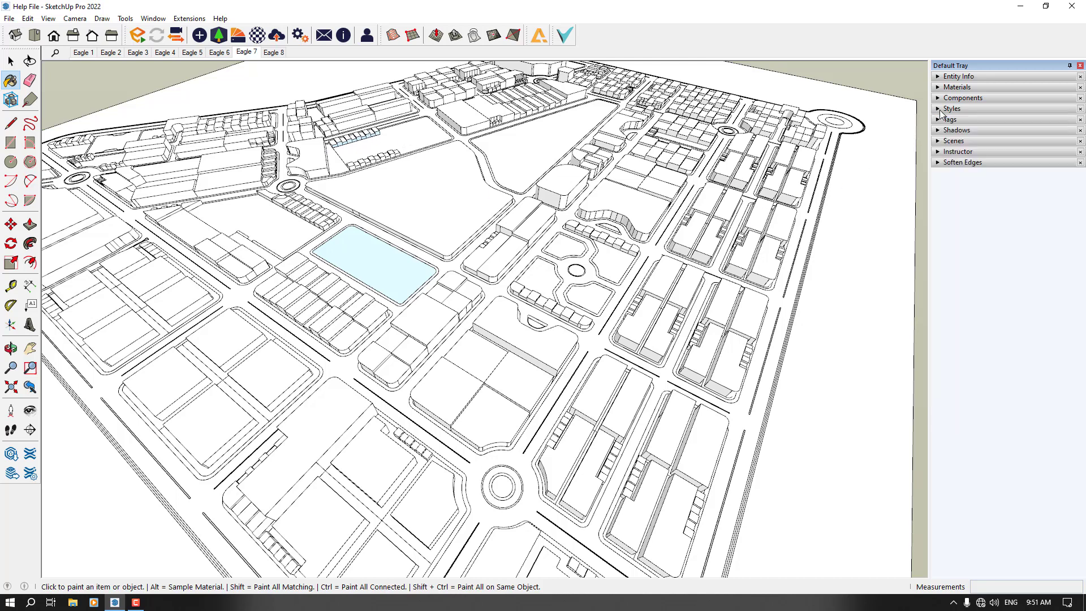
Step: Turn on shadows for the Eagle 7 view and update the Eagle 7 scene
{"action": "left_click", "coordinate": [949, 130]}
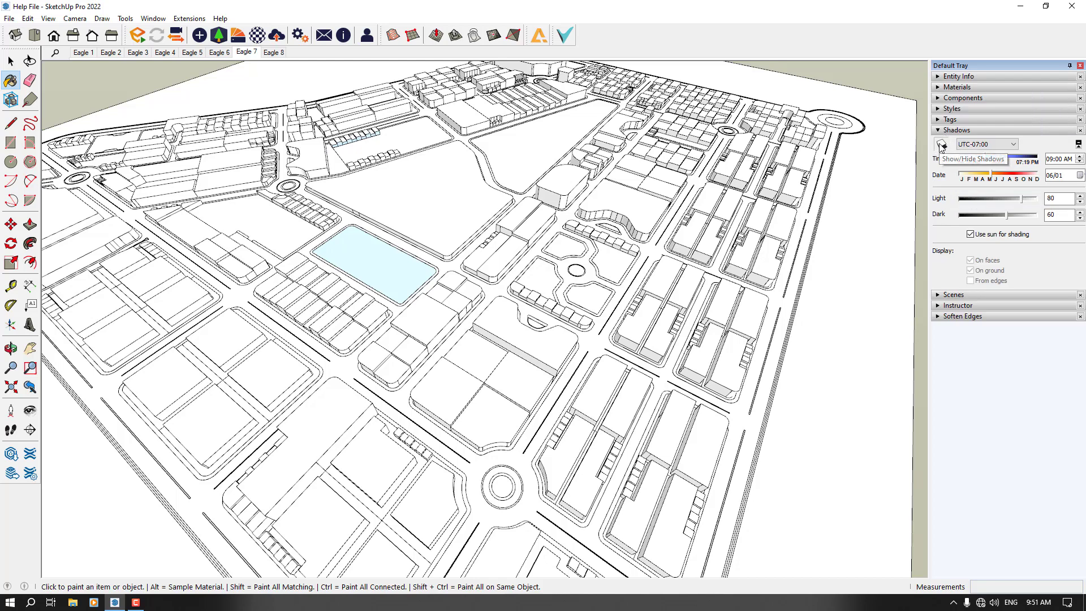
{"action": "left_click", "coordinate": [941, 146]}
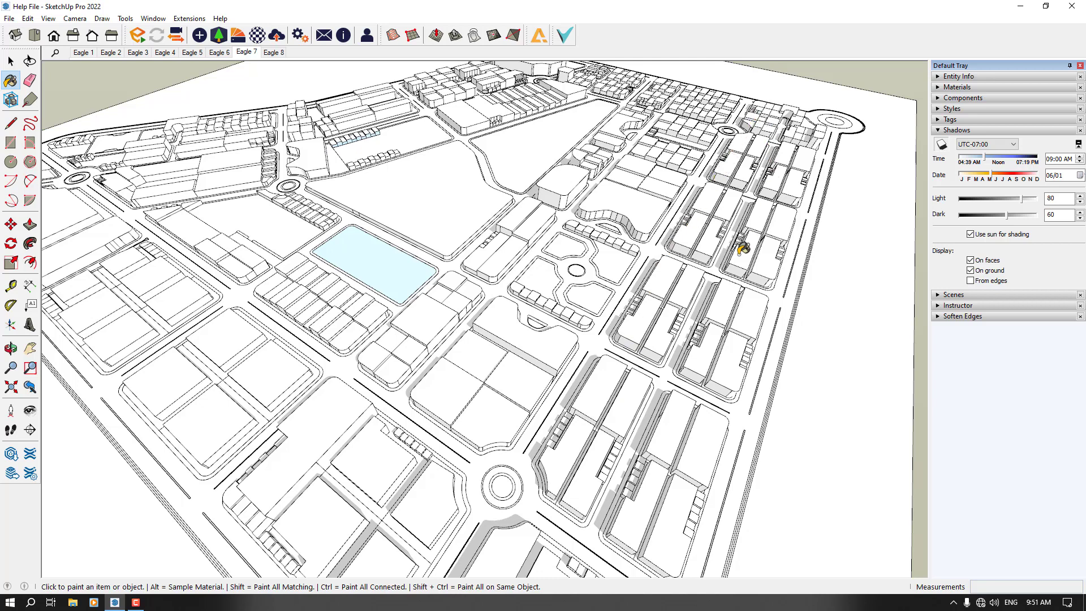
{"action": "right_click", "coordinate": [247, 53]}
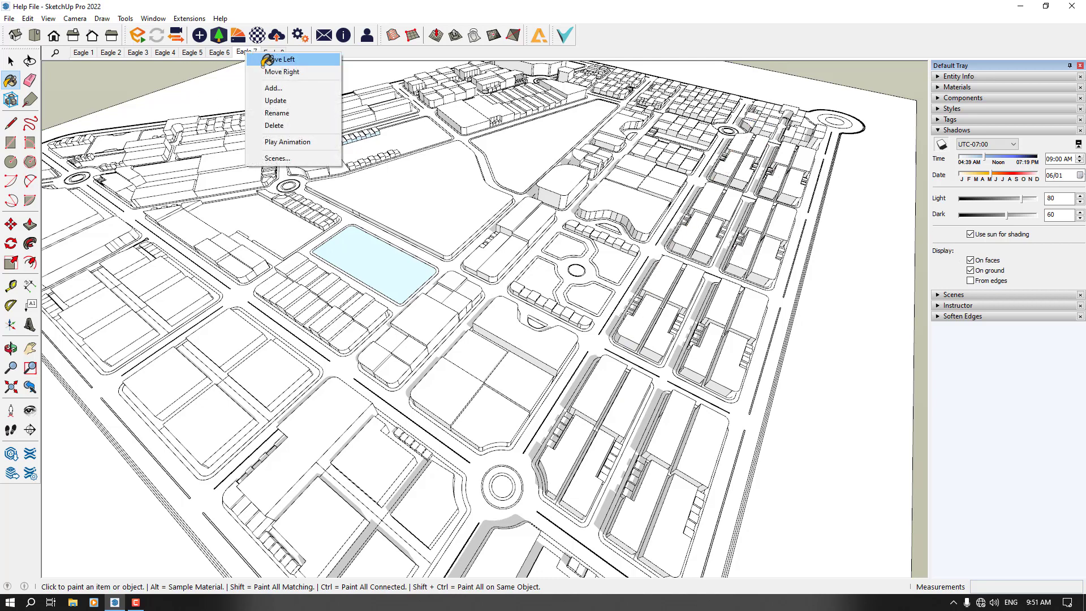
{"action": "left_click", "coordinate": [275, 100]}
{"action": "key", "text": "space"}
Step: Activate the Eagle 8 scene, turn on its shadows and set the shadow time to 11:30 AM
{"action": "left_click", "coordinate": [273, 52]}
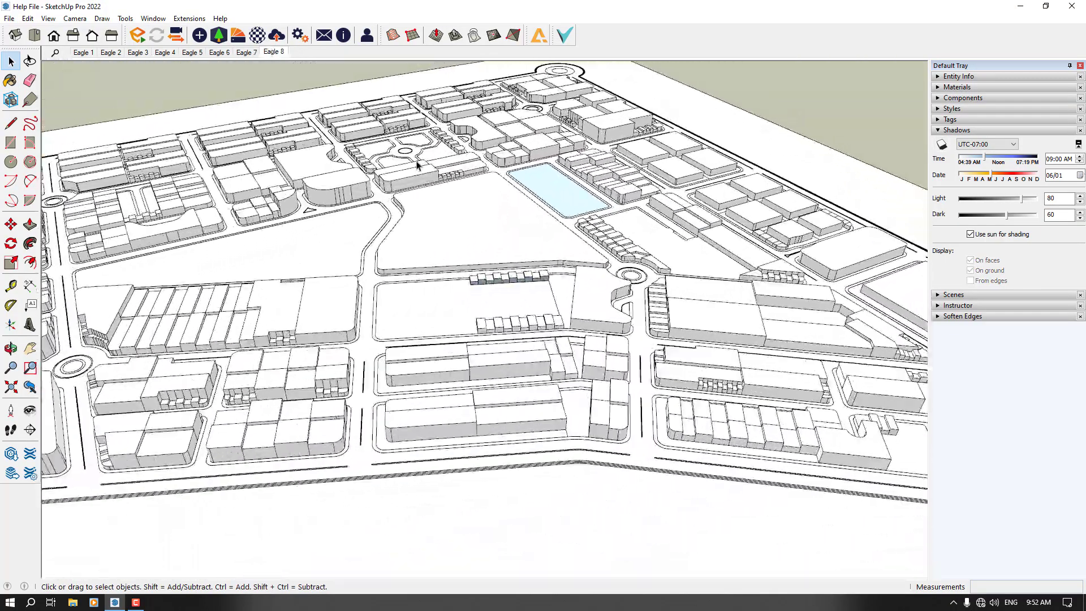
{"action": "left_click", "coordinate": [943, 145]}
{"action": "left_click", "coordinate": [1051, 159]}
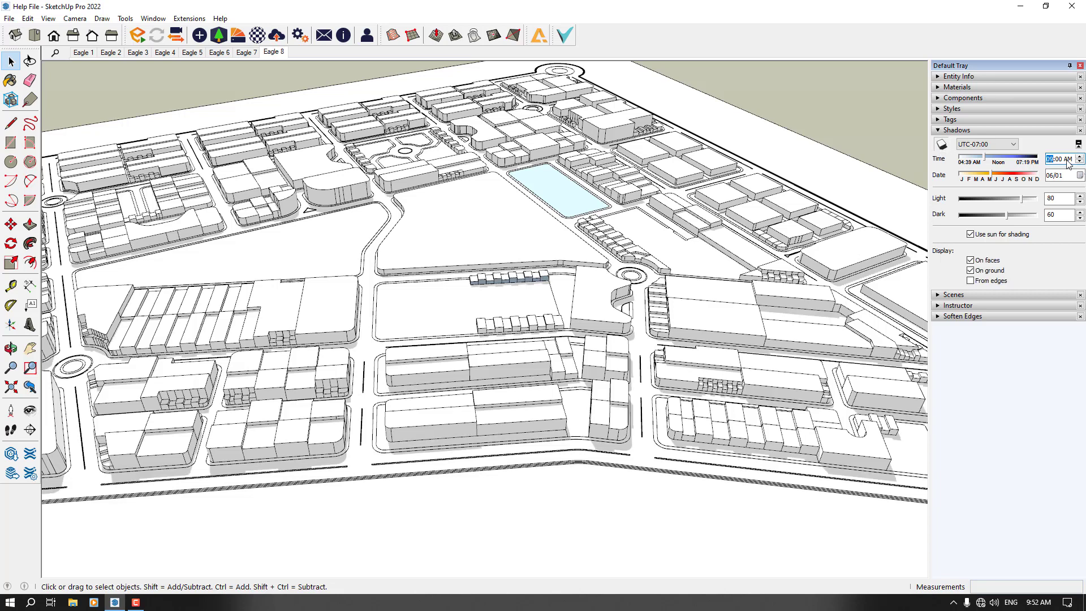
{"action": "type", "text": "11"}
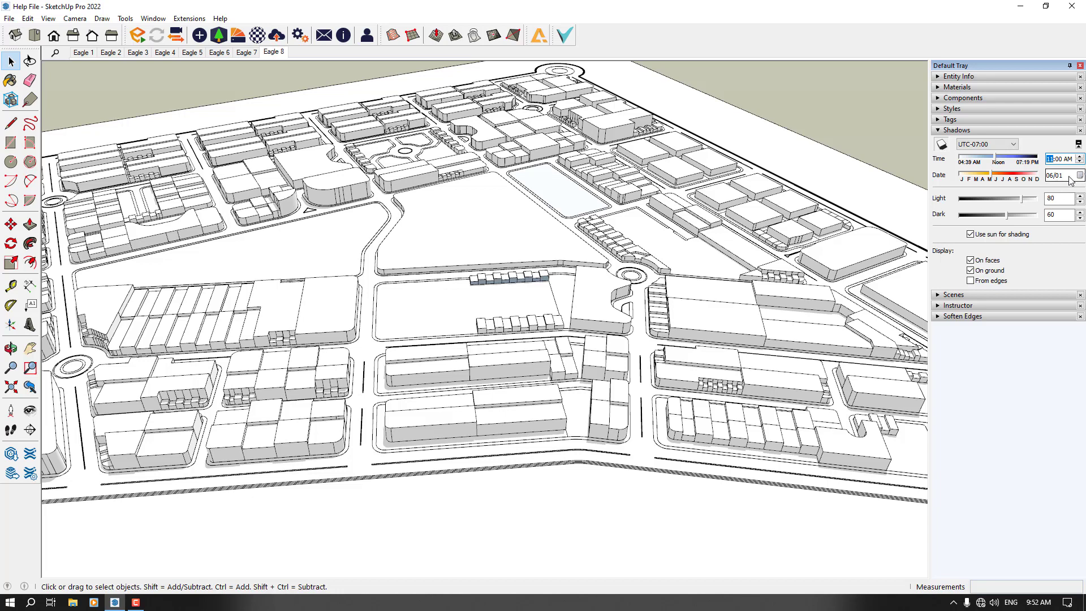
{"action": "left_click", "coordinate": [1058, 161]}
{"action": "type", "text": "50"}
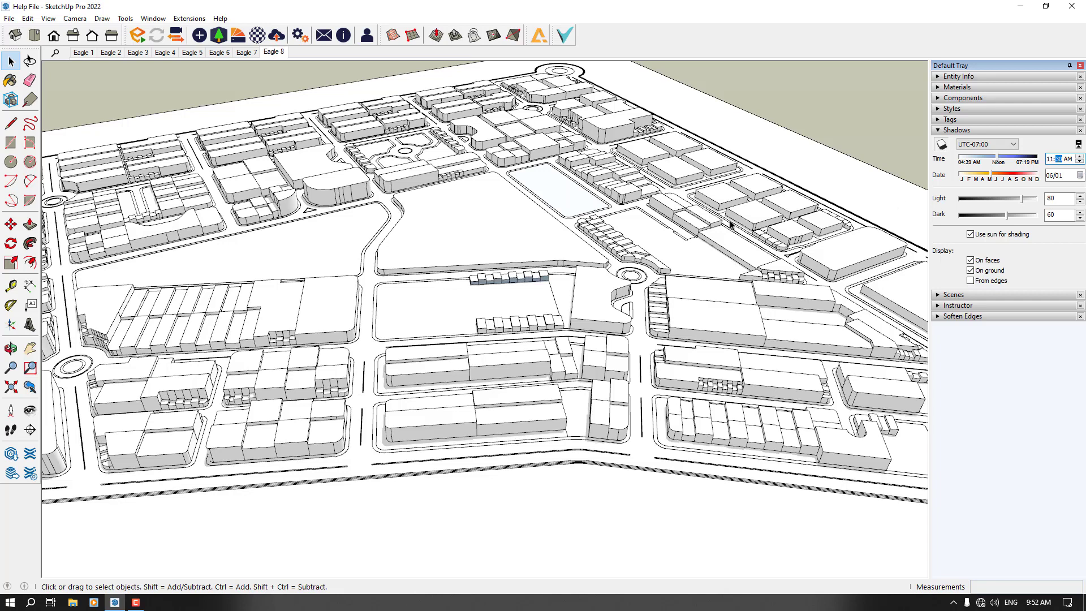
Step: Set the shadow Dark value to 30 and the Light value to 70, and update the Eagle 8 scene
{"action": "left_click_drag", "start_coordinate": [1010, 220], "coordinate": [981, 220]}
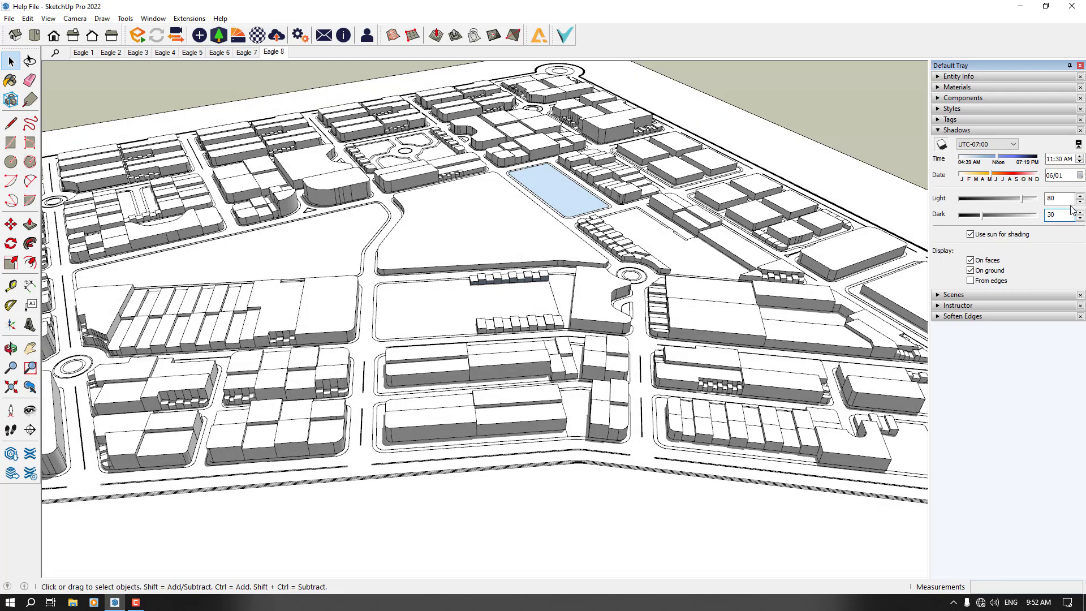
{"action": "left_click_drag", "start_coordinate": [1002, 199], "coordinate": [1000, 198]}
{"action": "type", "text": "70"}
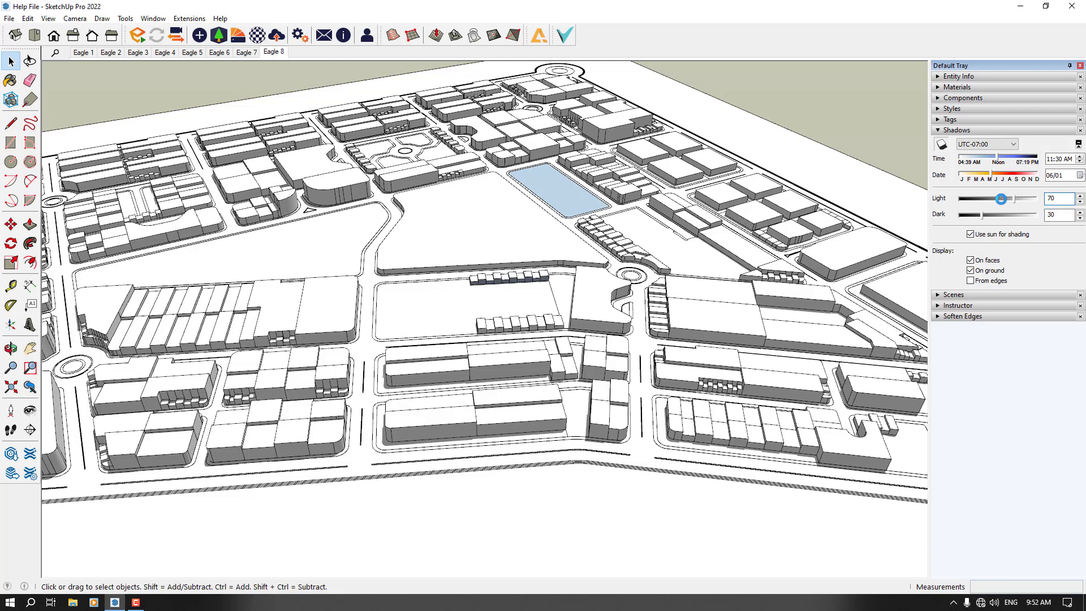
{"action": "right_click", "coordinate": [277, 55]}
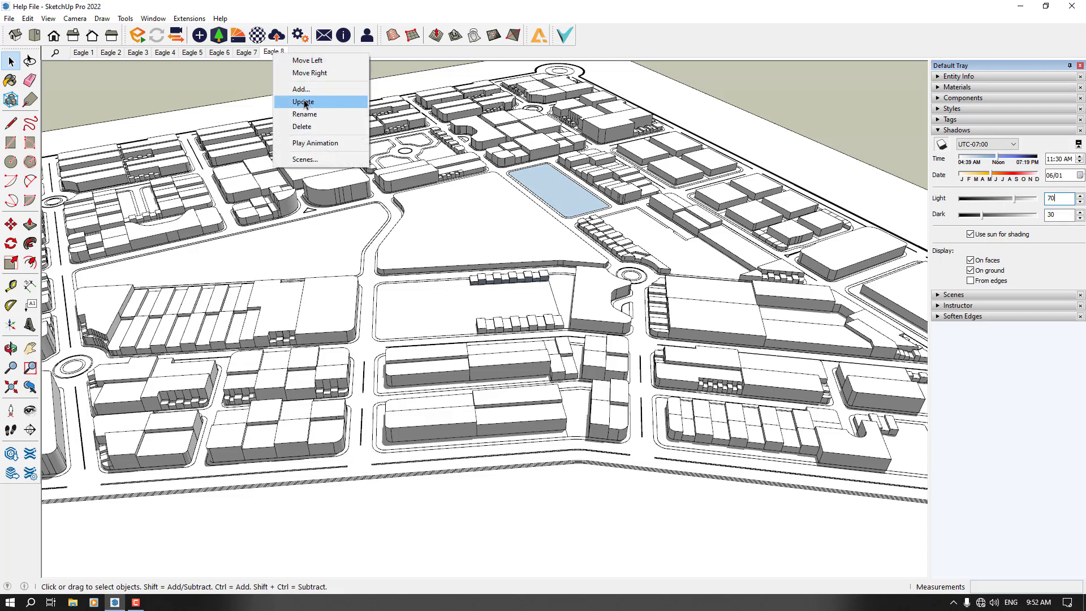
{"action": "left_click", "coordinate": [304, 102]}
Step: Delete the scenes Eagle 1 through Eagle 6 and activate the Eagle 7 scene
{"action": "right_click", "coordinate": [81, 53]}
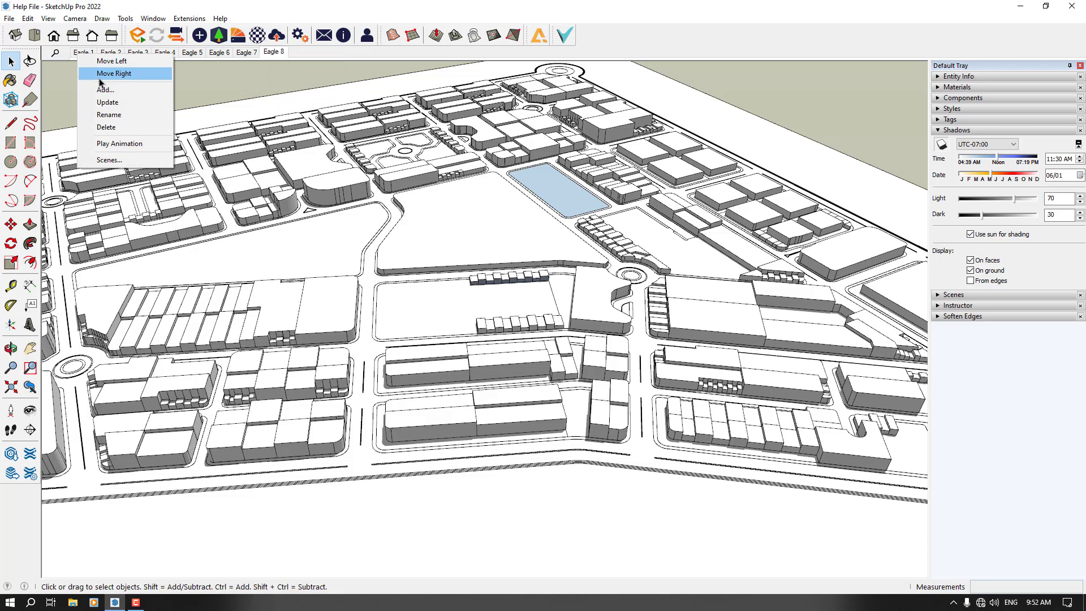
{"action": "left_click", "coordinate": [102, 126]}
{"action": "key", "text": "Return"}
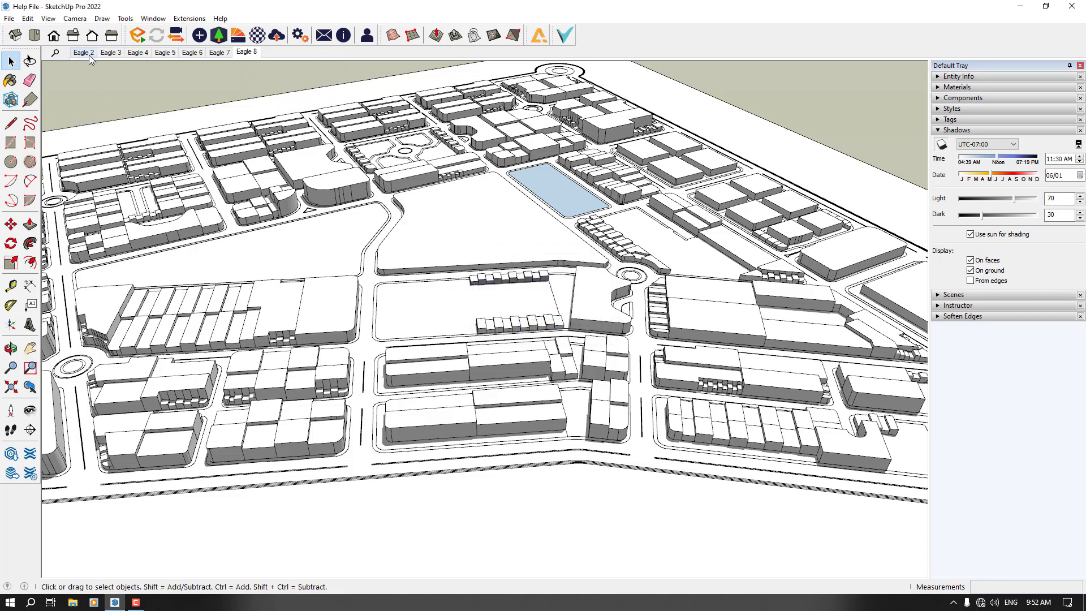
{"action": "right_click", "coordinate": [89, 55]}
{"action": "left_click", "coordinate": [114, 130]}
{"action": "key", "text": "Return"}
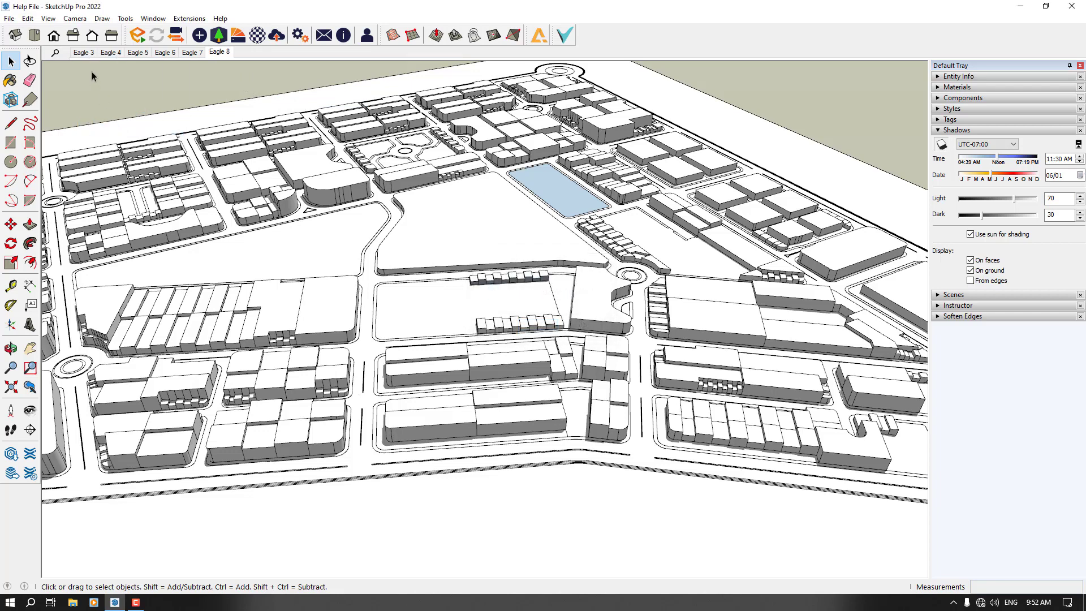
{"action": "right_click", "coordinate": [86, 56]}
{"action": "left_click", "coordinate": [108, 118]}
{"action": "key", "text": "Return"}
{"action": "right_click", "coordinate": [84, 57]}
{"action": "left_click", "coordinate": [113, 123]}
{"action": "key", "text": "Return"}
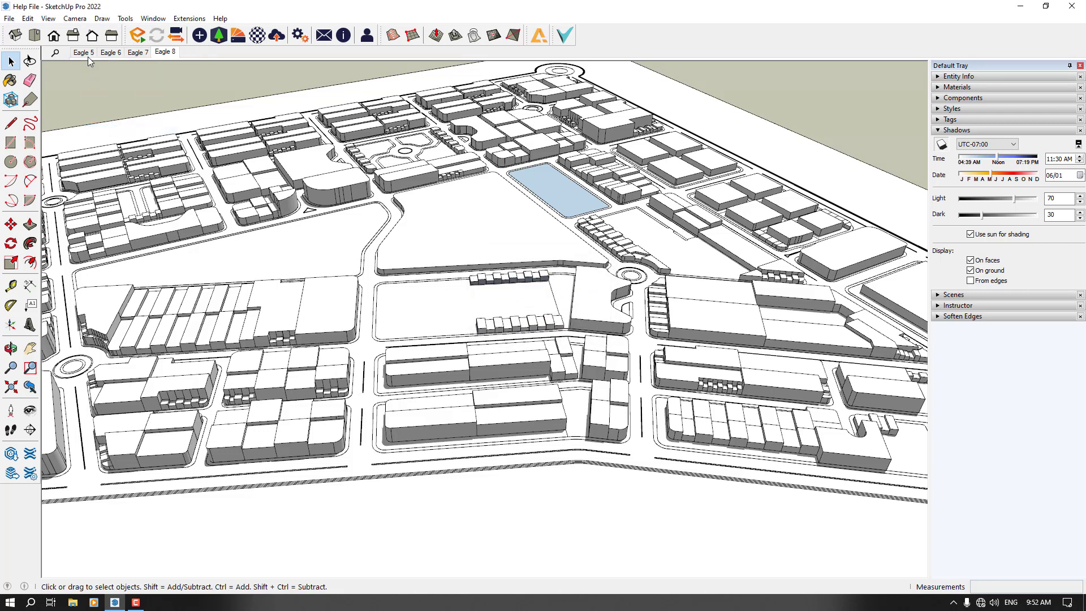
{"action": "right_click", "coordinate": [86, 58]}
{"action": "right_click", "coordinate": [79, 54]}
{"action": "left_click", "coordinate": [106, 125]}
{"action": "left_click", "coordinate": [78, 53]}
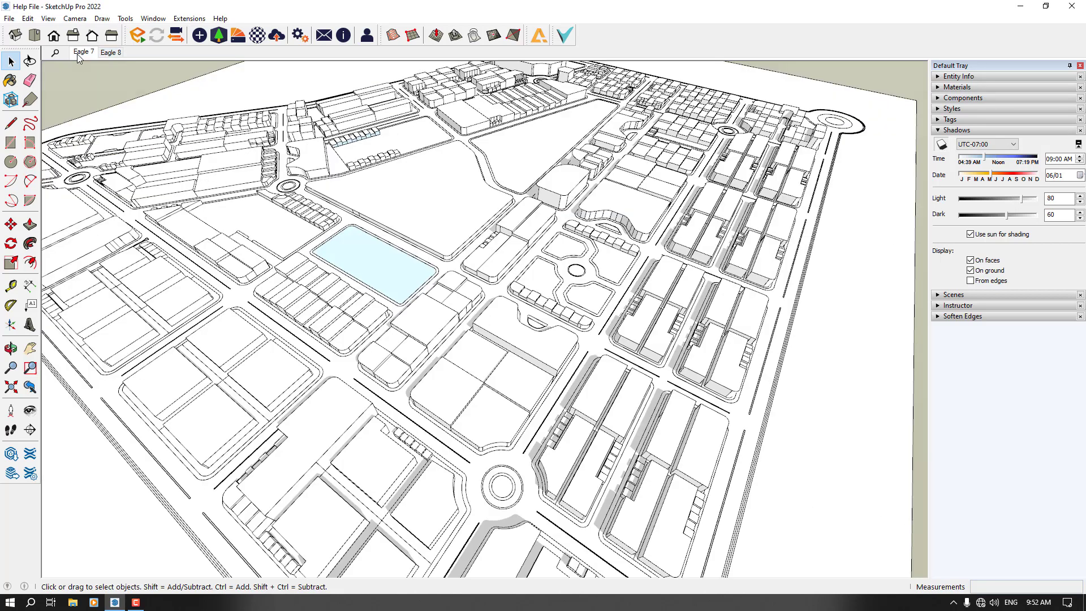
Step: Activate the Eagle 8 scene
{"action": "left_click", "coordinate": [113, 53]}
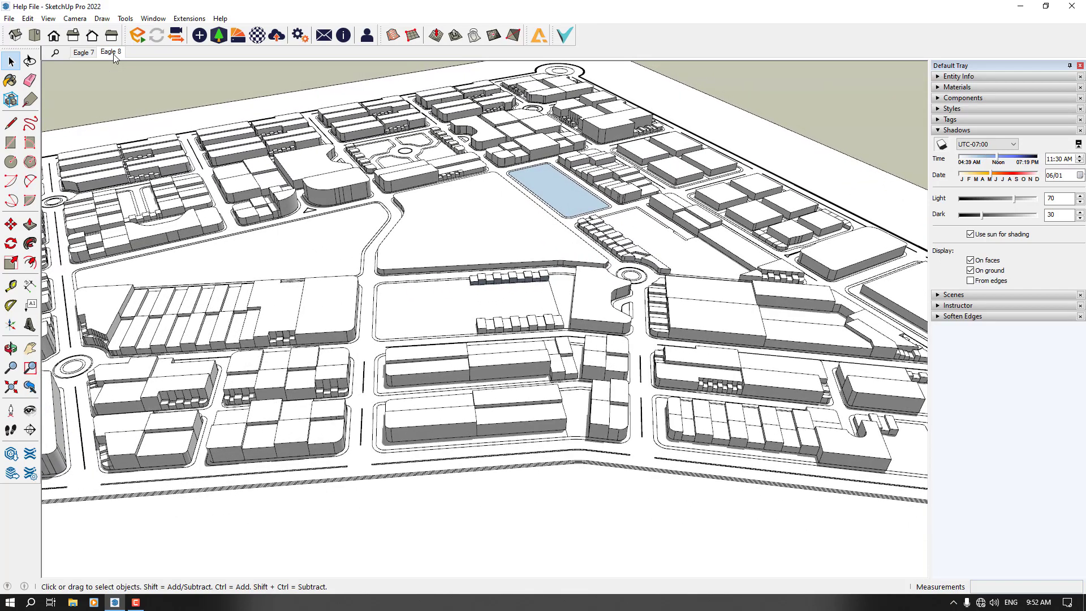
{"action": "left_click", "coordinate": [10, 20]}
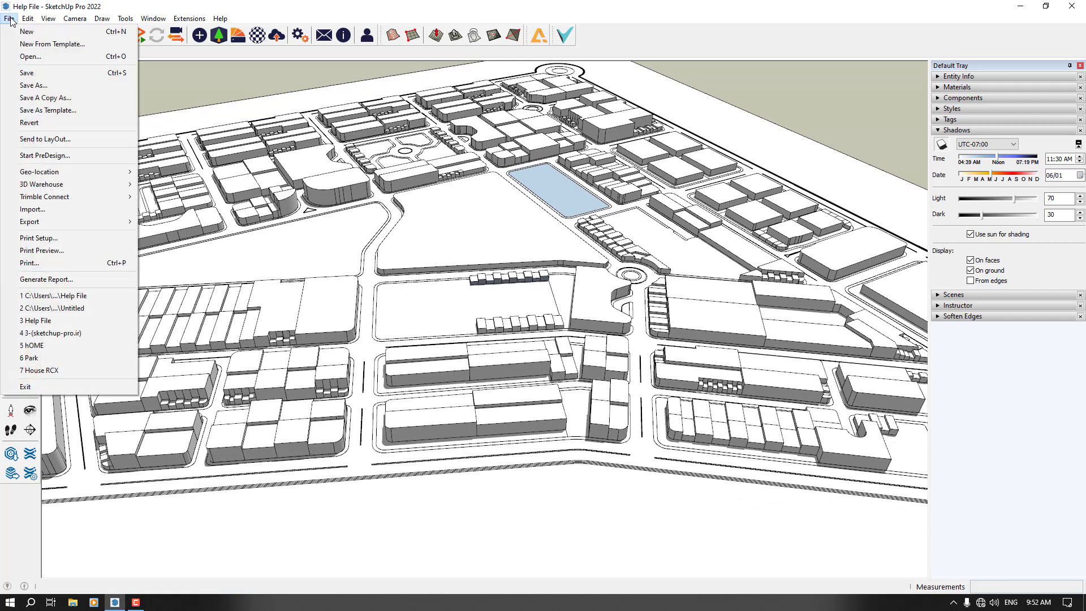
{"action": "mouse_move", "coordinate": [66, 221]}
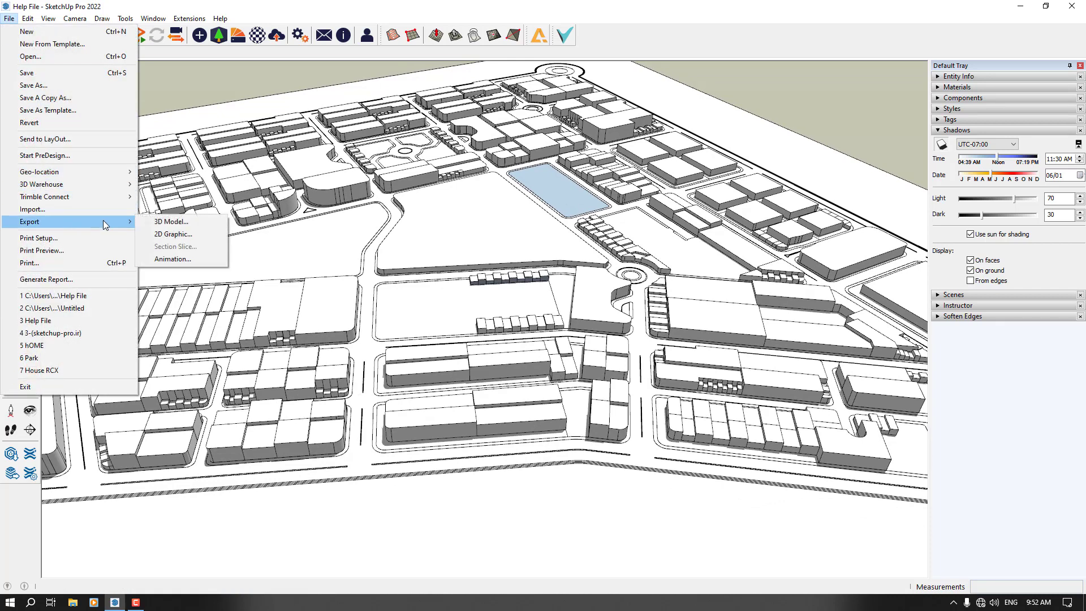
{"action": "left_click", "coordinate": [173, 258]}
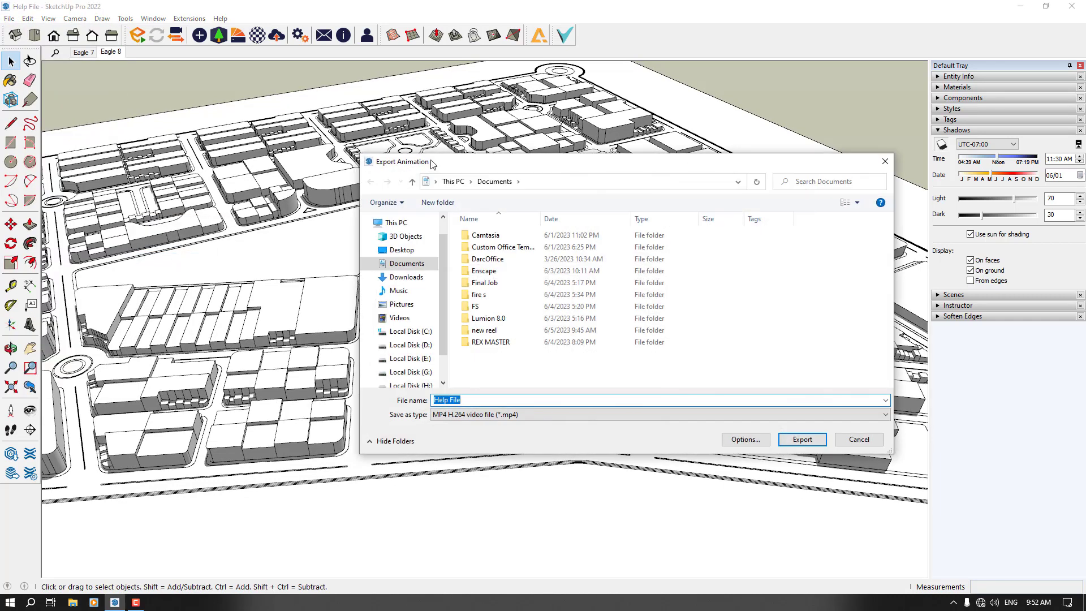
{"action": "left_click", "coordinate": [885, 161]}
Step: Set the scene transition time to 6 seconds in the model's animation settings
{"action": "left_click", "coordinate": [151, 19]}
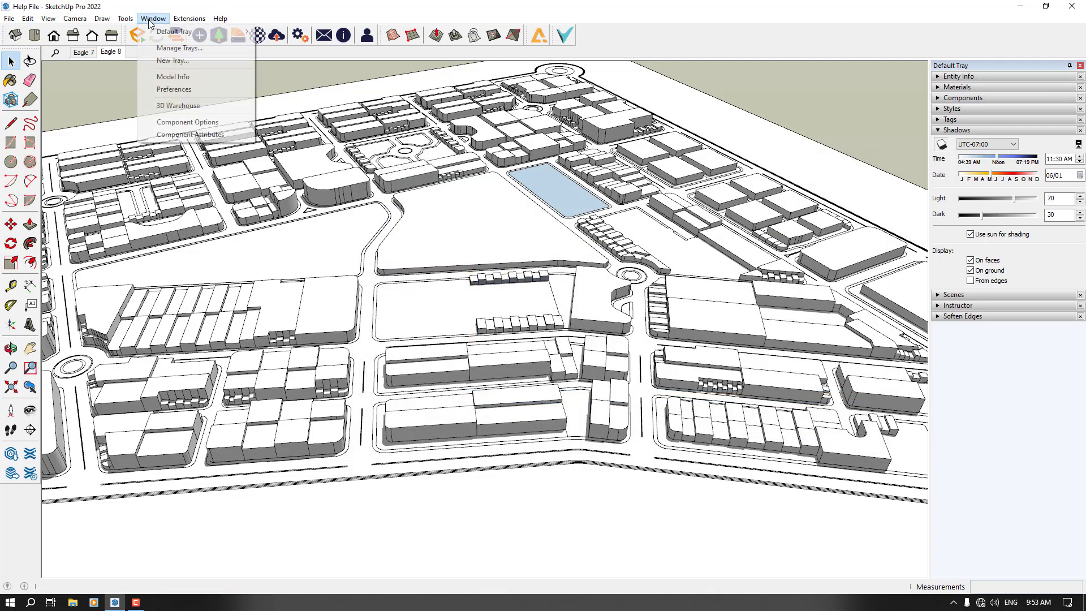
{"action": "left_click", "coordinate": [181, 61]}
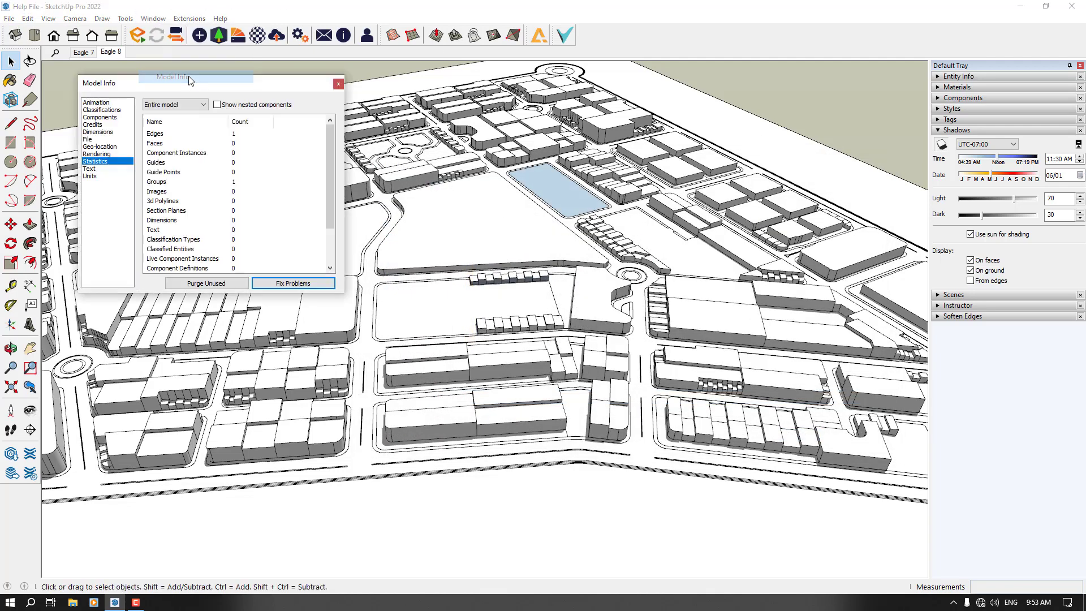
{"action": "left_click", "coordinate": [98, 103]}
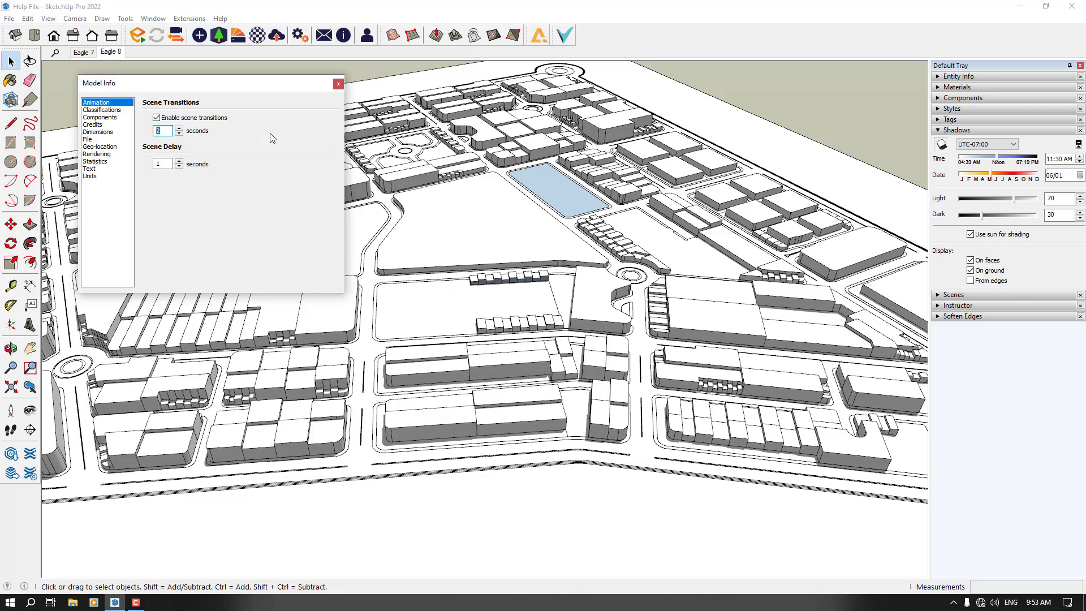
{"action": "type", "text": "6"}
{"action": "left_click", "coordinate": [339, 84]}
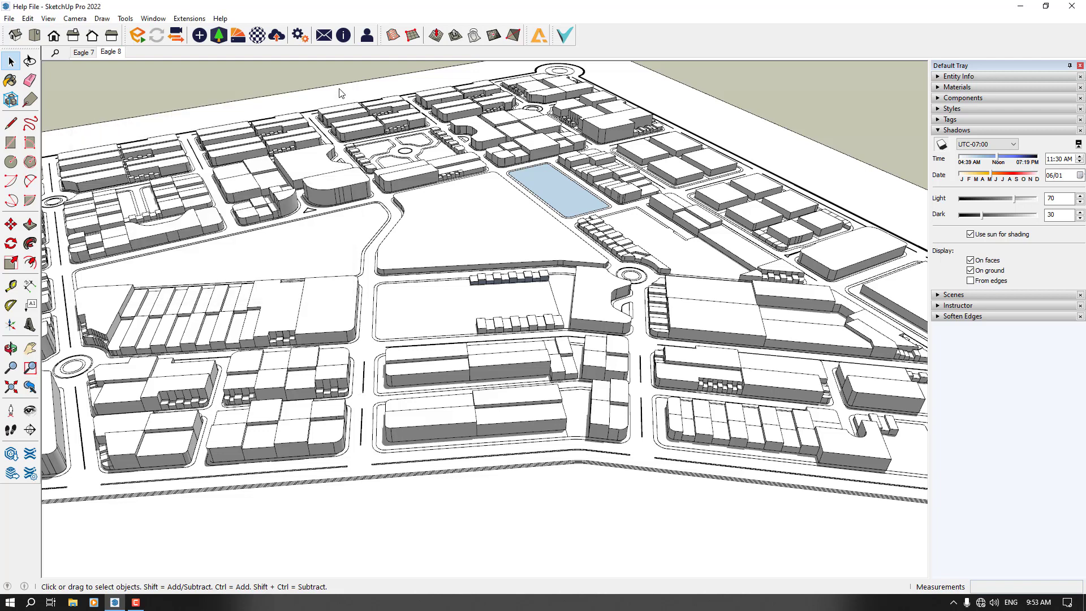
Step: Start an MP4 animation export to the Documents folder with the file name City
{"action": "left_click", "coordinate": [9, 18]}
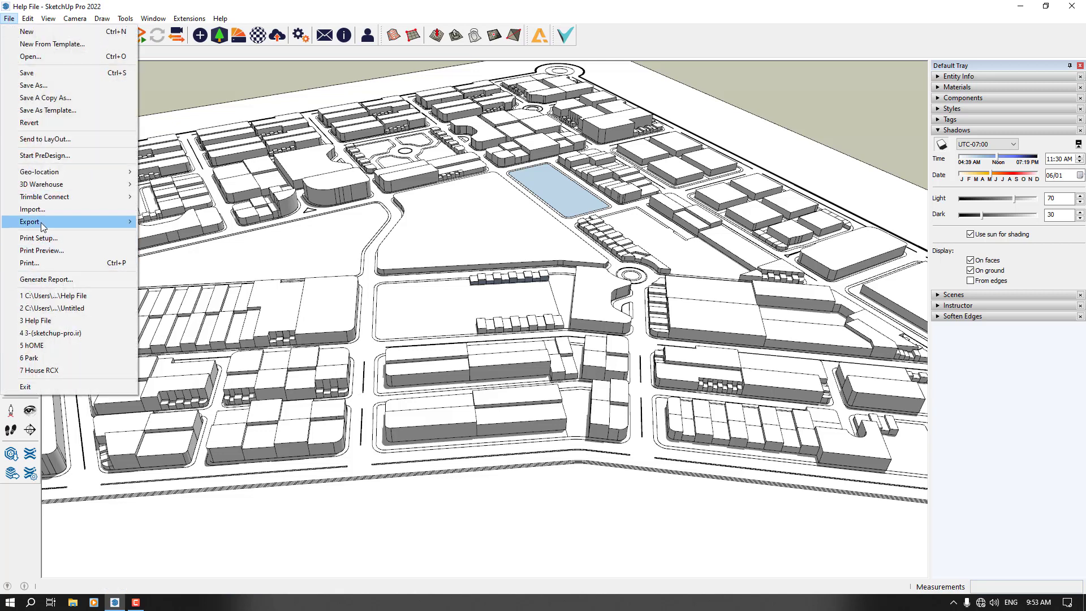
{"action": "mouse_move", "coordinate": [42, 226]}
{"action": "left_click", "coordinate": [181, 257]}
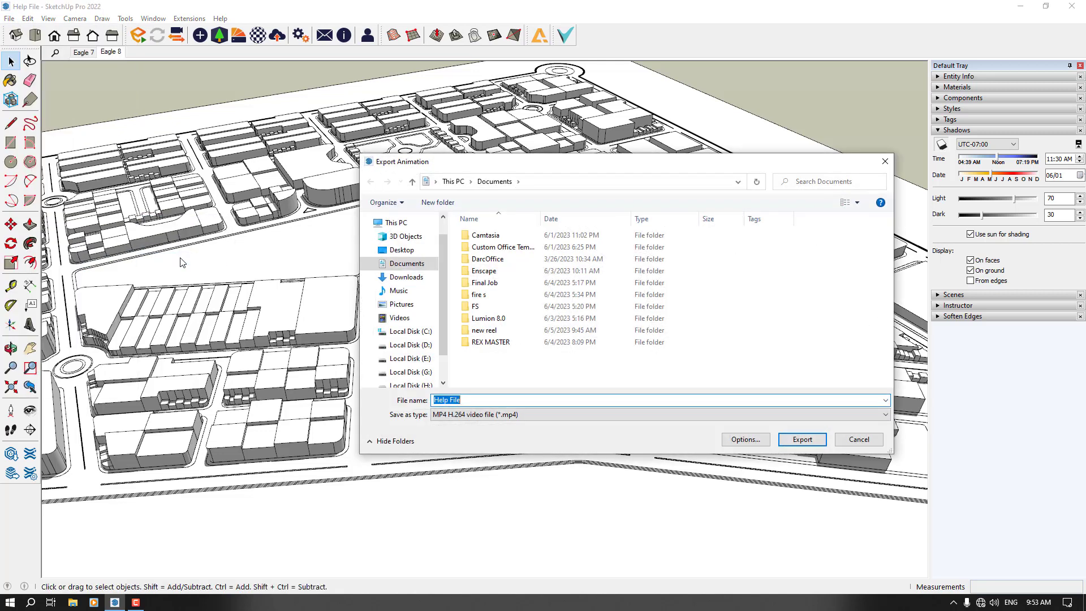
{"action": "type", "text": "City"}
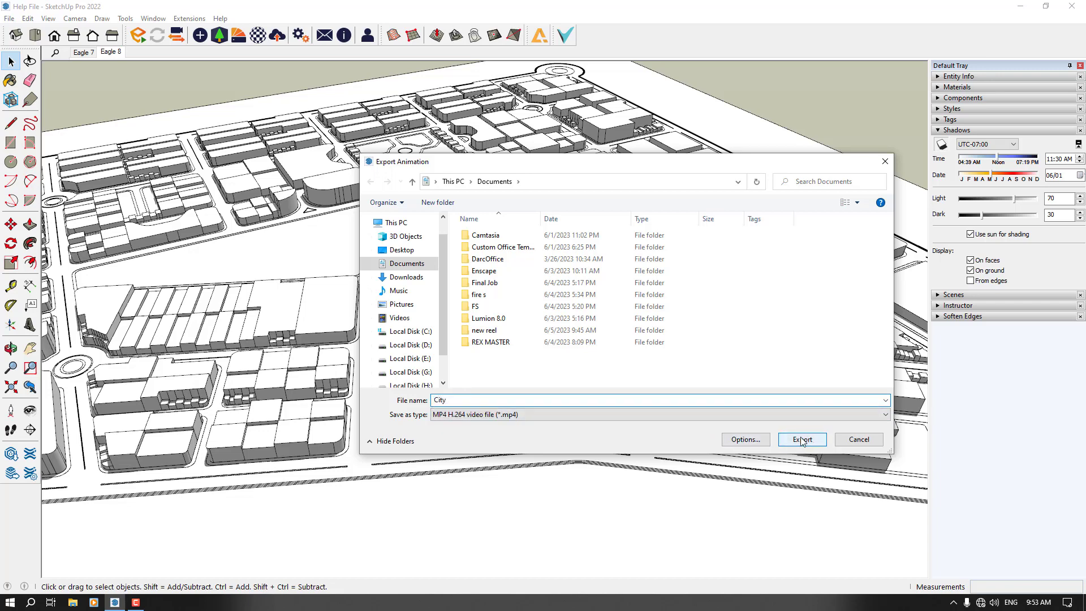
Step: Open the animation export options and preview the custom 1080 x 1080 frame size
{"action": "left_click", "coordinate": [746, 439]}
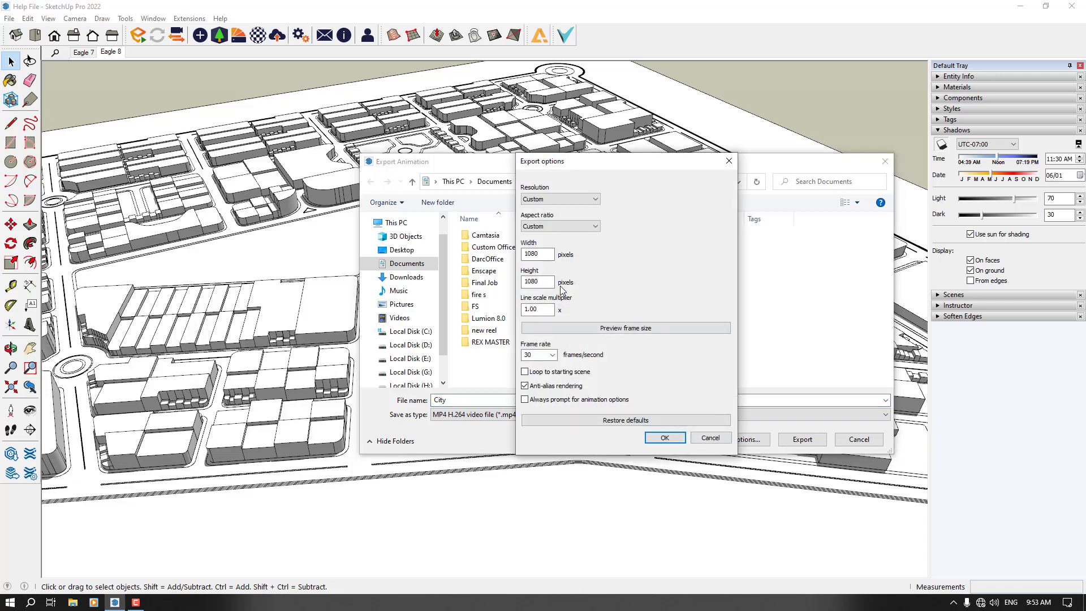
{"action": "left_click", "coordinate": [557, 227]}
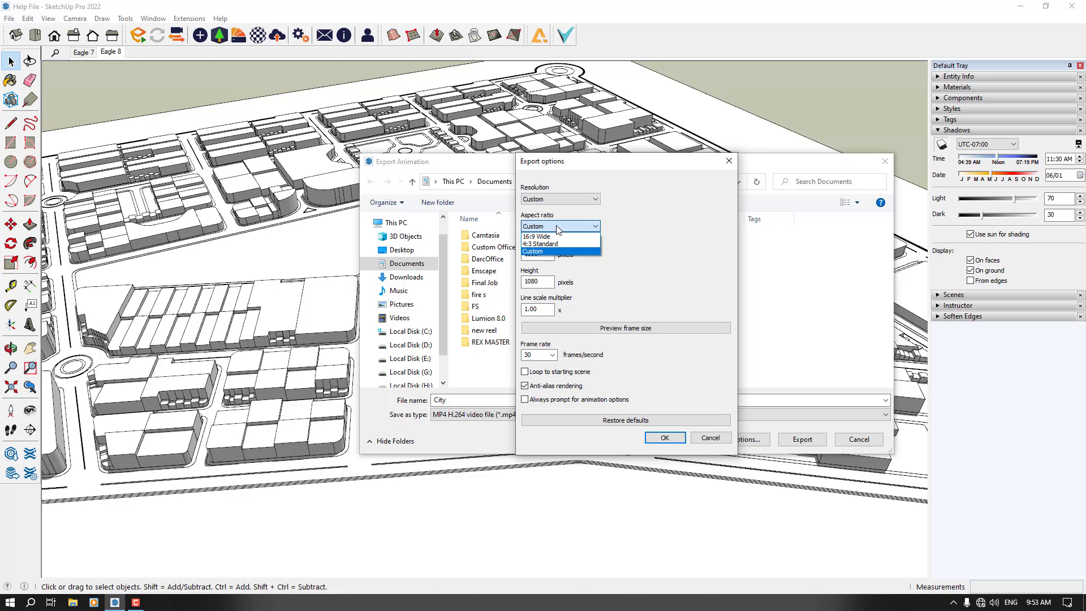
{"action": "left_click", "coordinate": [545, 251]}
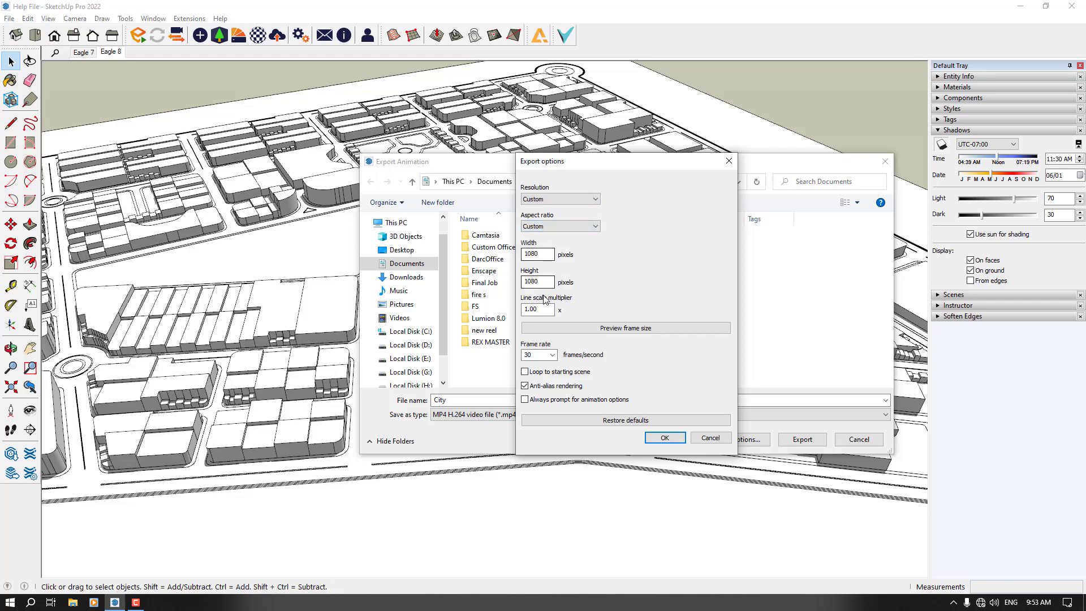
{"action": "left_click", "coordinate": [567, 328]}
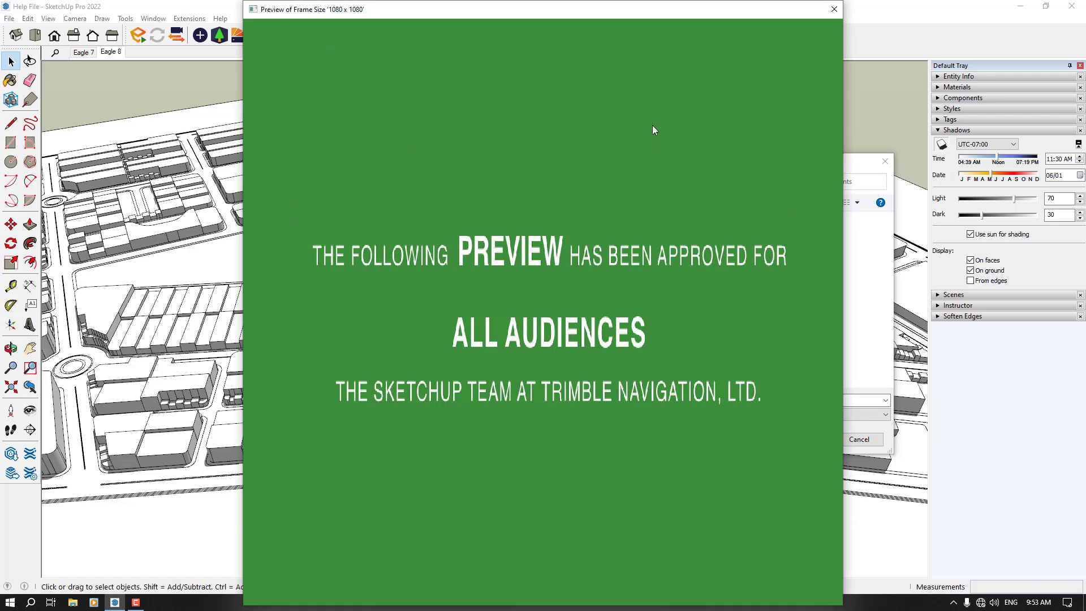
{"action": "left_click", "coordinate": [834, 10]}
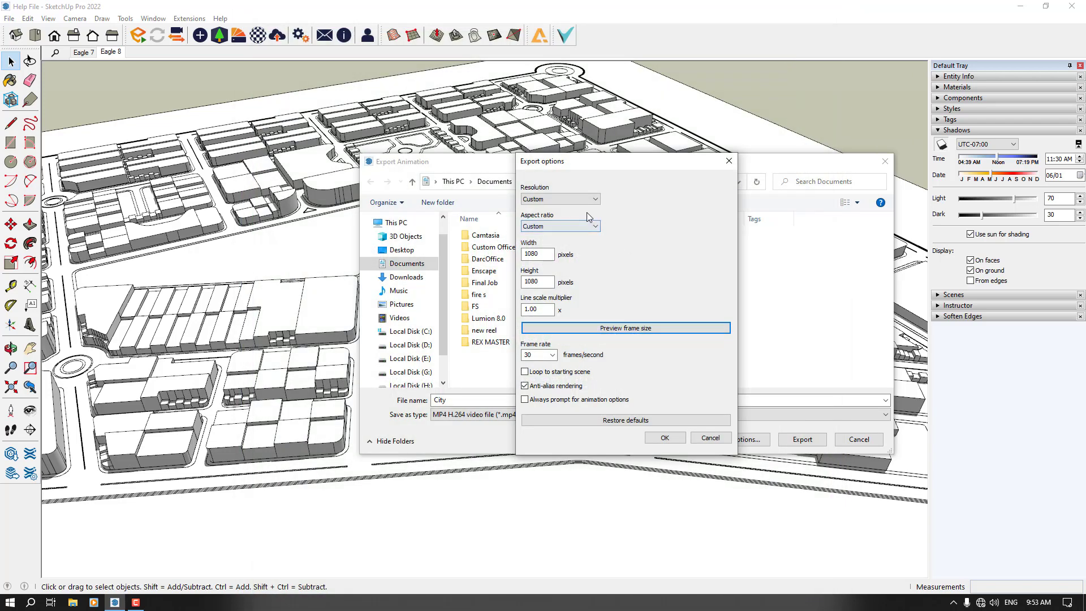
Step: Set the animation's export resolution to 720p HD and preview the frame size
{"action": "left_click", "coordinate": [563, 199]}
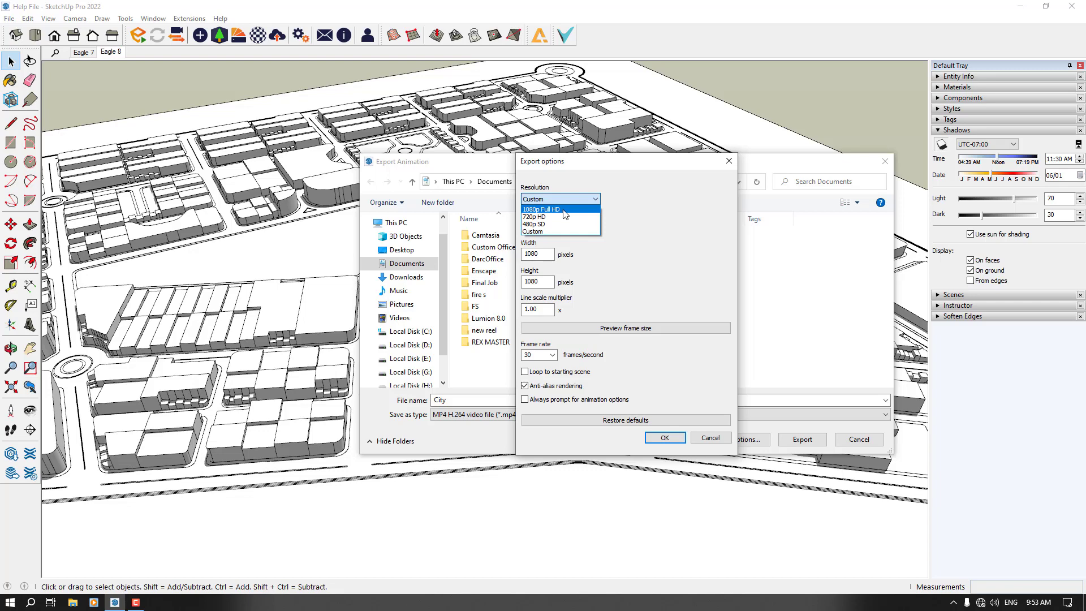
{"action": "left_click", "coordinate": [559, 217]}
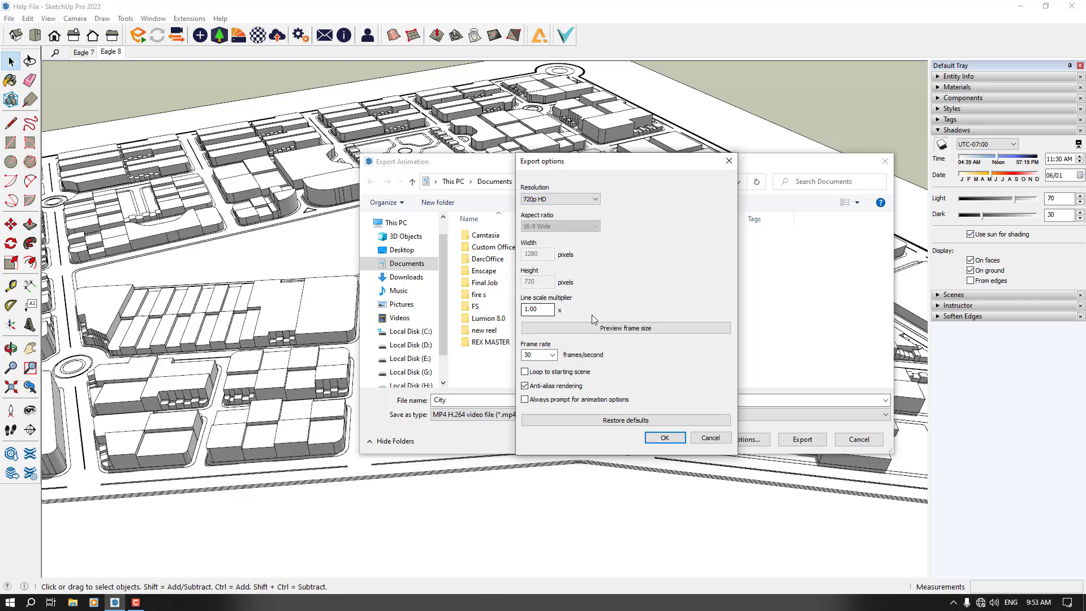
{"action": "left_click", "coordinate": [558, 328]}
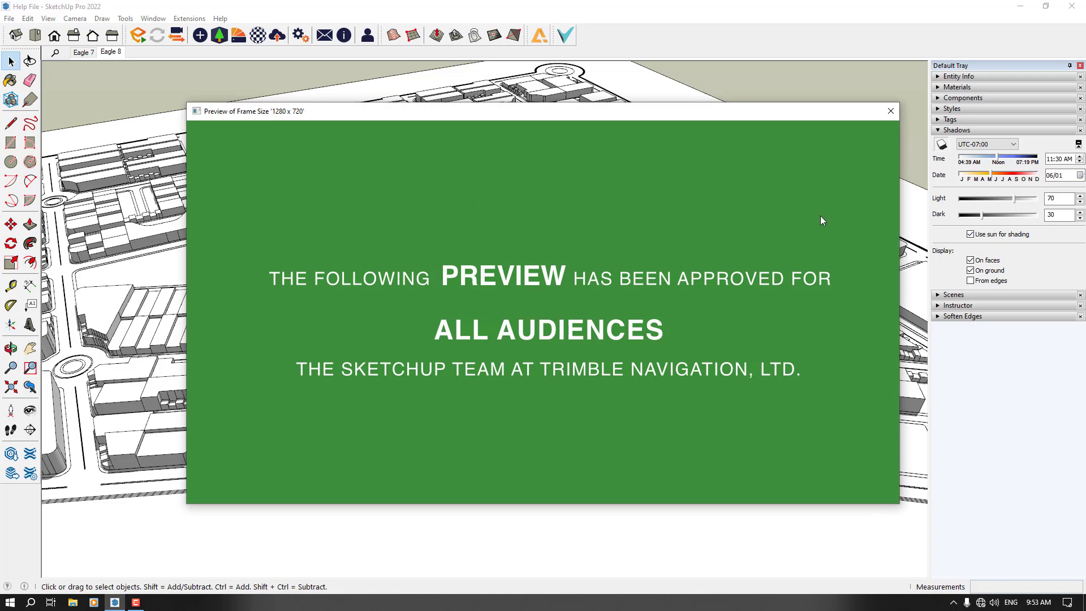
{"action": "left_click", "coordinate": [892, 116]}
Step: Set the frame rate to 30 frames per second, accept the options and export the animation
{"action": "left_click", "coordinate": [542, 355]}
{"action": "left_click", "coordinate": [535, 416]}
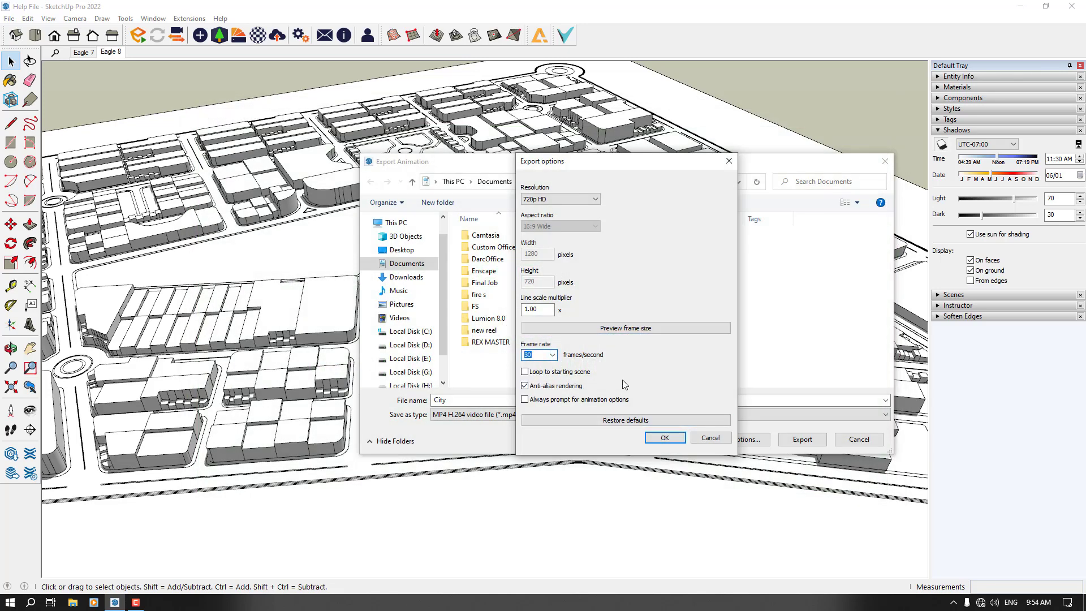
{"action": "left_click", "coordinate": [665, 437]}
{"action": "left_click", "coordinate": [798, 436]}
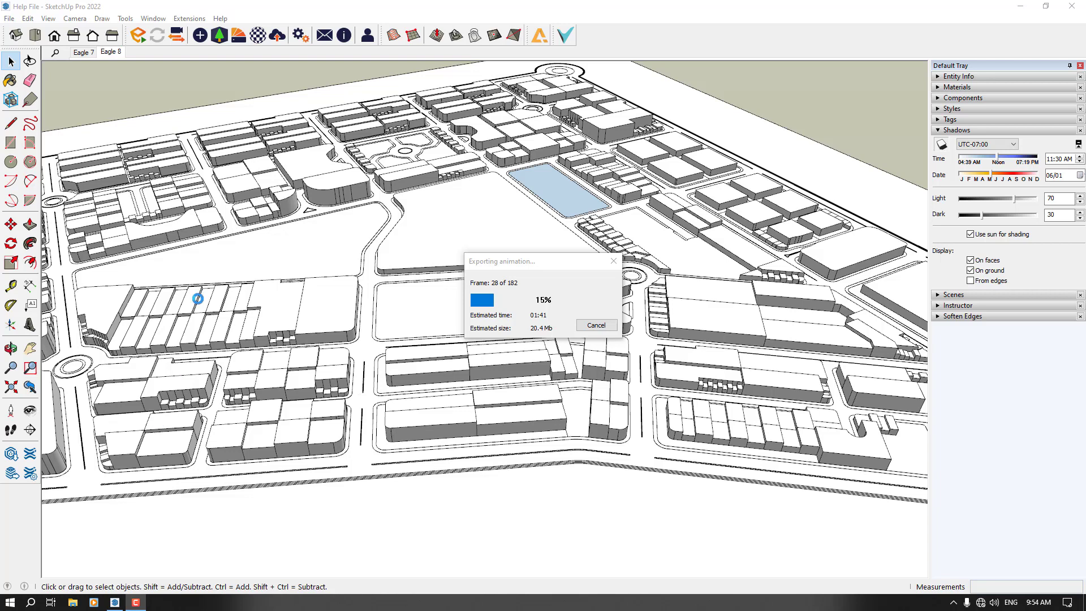
{"action": "key", "text": "Escape"}
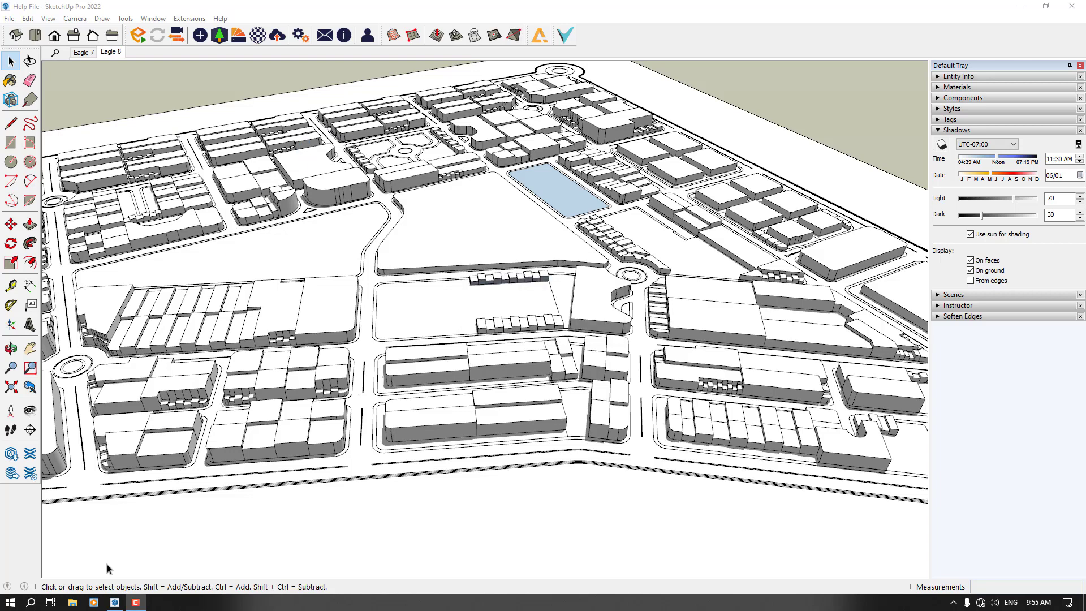
Step: Switch to File Explorer and play the exported City video from the Documents folder
{"action": "right_click", "coordinate": [73, 604]}
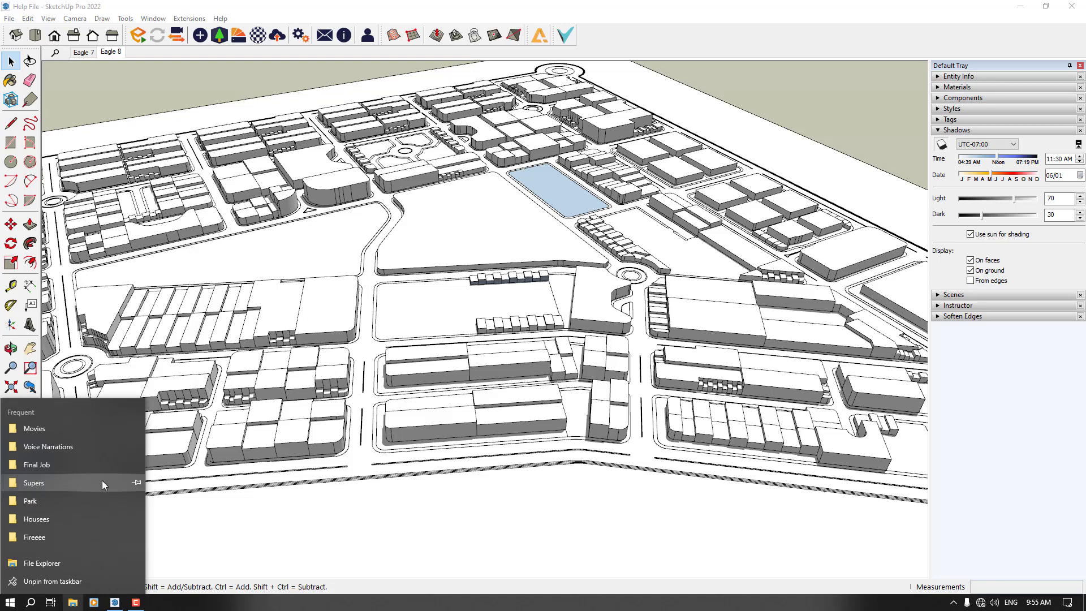
{"action": "left_click", "coordinate": [76, 604]}
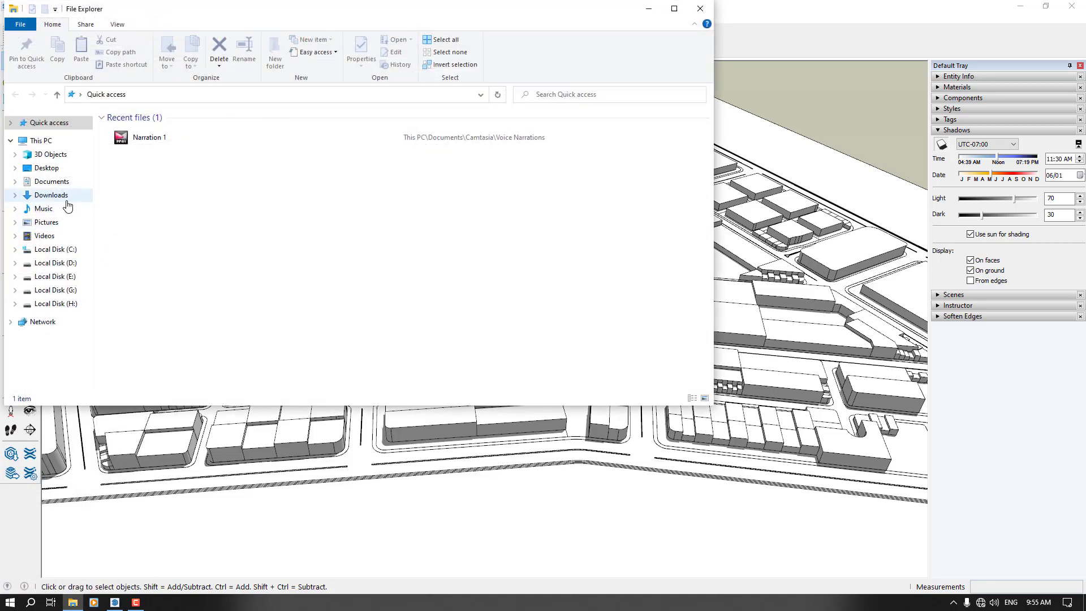
{"action": "left_click", "coordinate": [61, 182]}
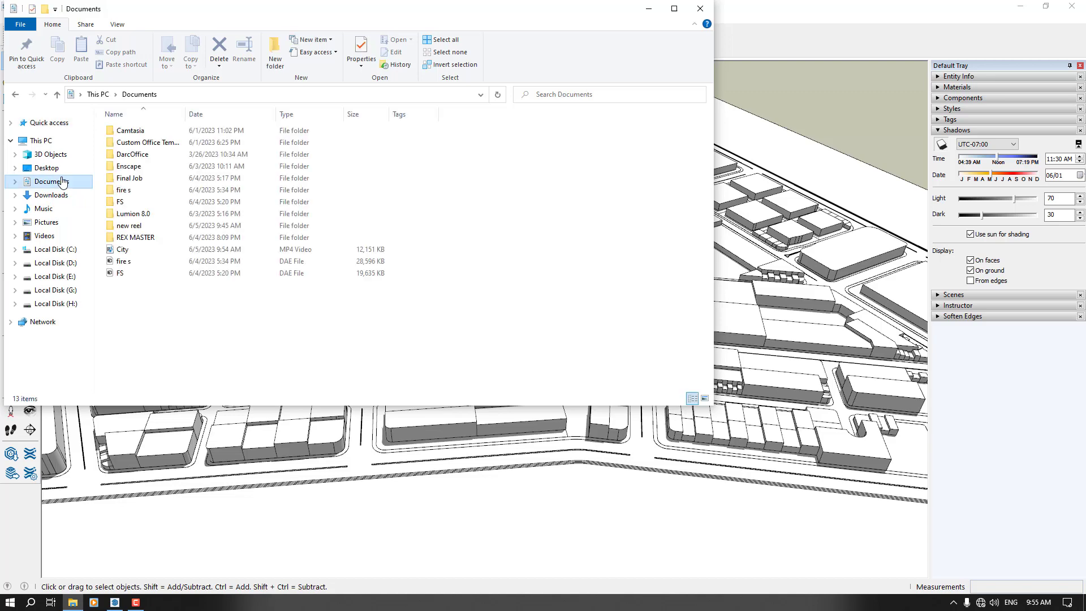
{"action": "left_click", "coordinate": [121, 251]}
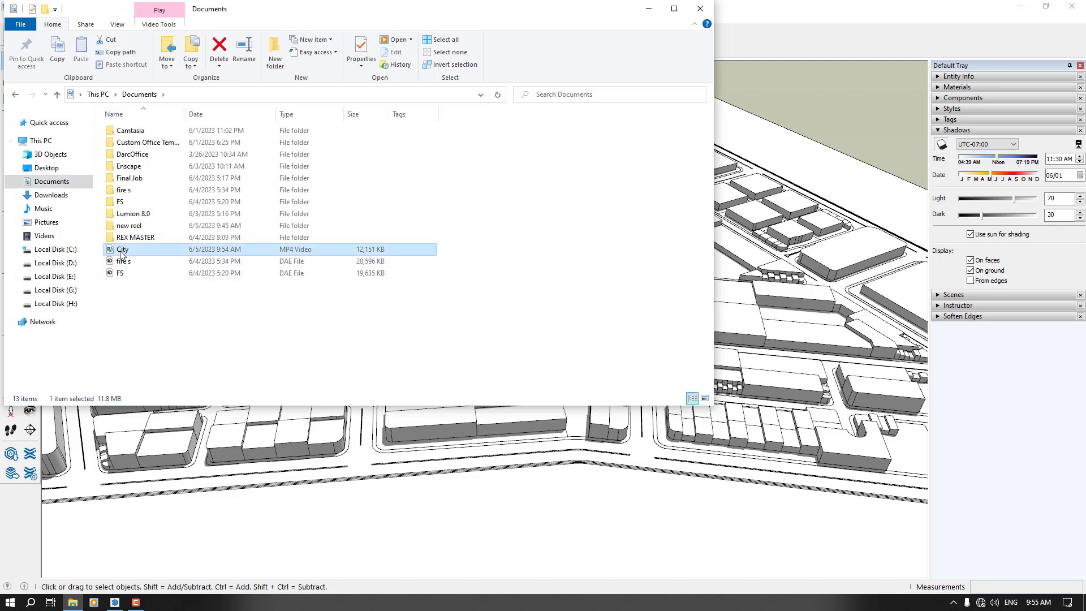
{"action": "double_click", "coordinate": [121, 252]}
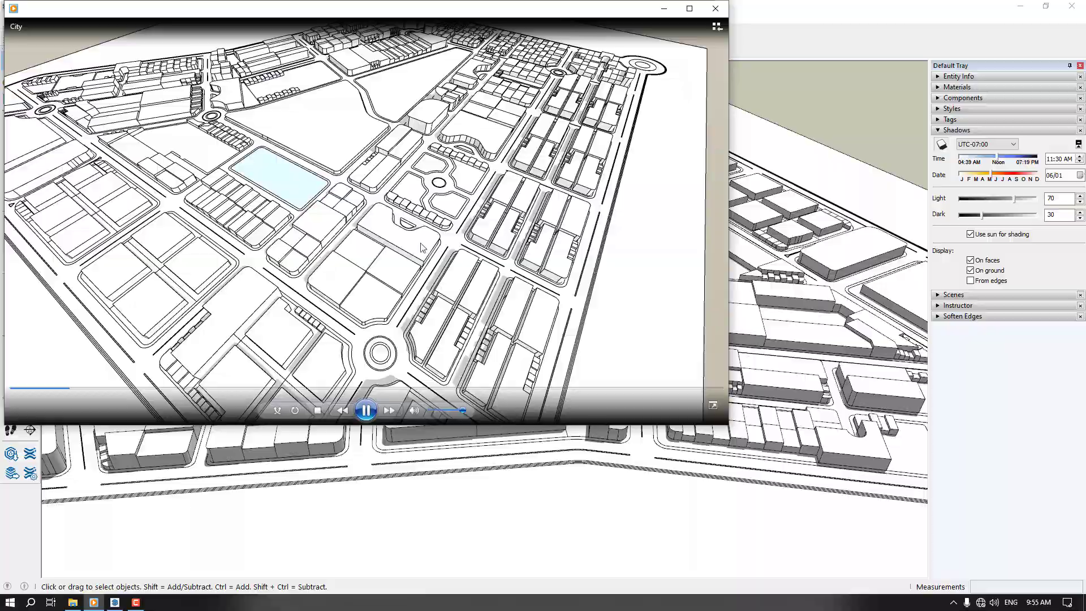
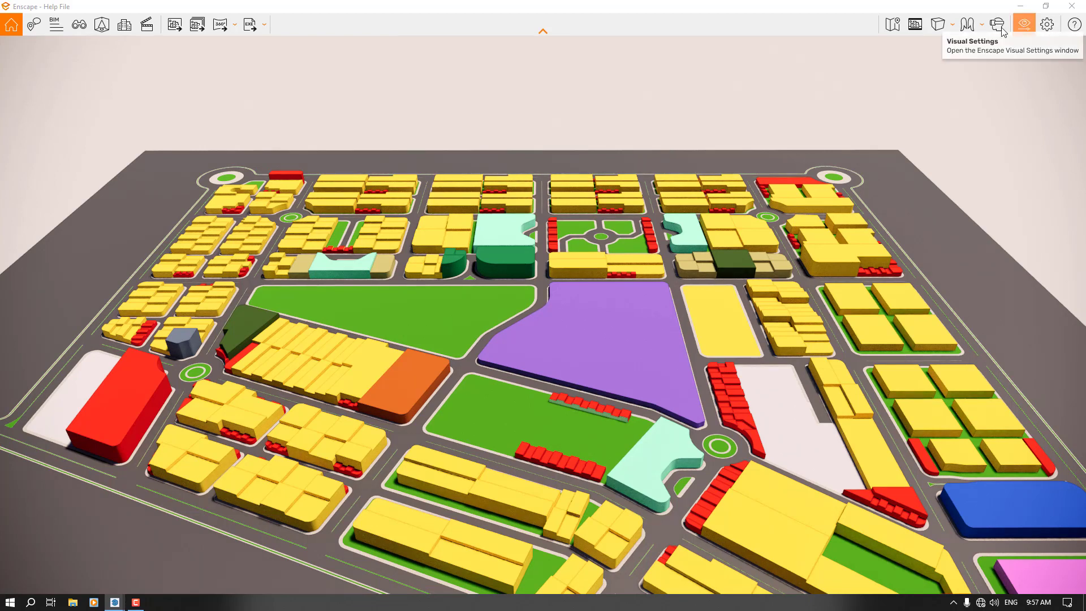
Step: In Enscape, set the visual style mode of the city model to White
{"action": "left_click", "coordinate": [1024, 24]}
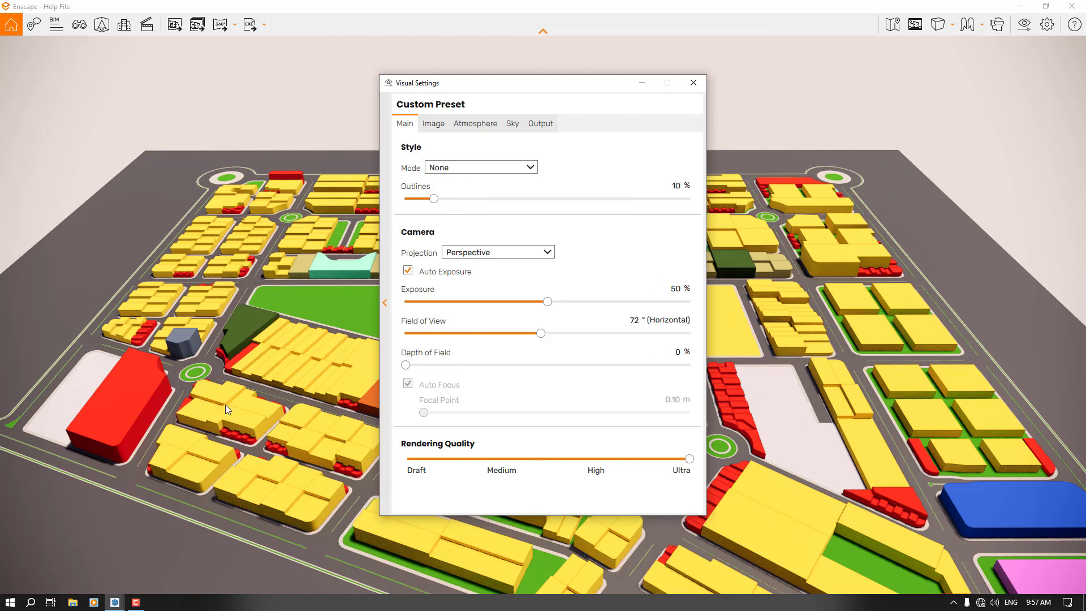
{"action": "left_click", "coordinate": [512, 168]}
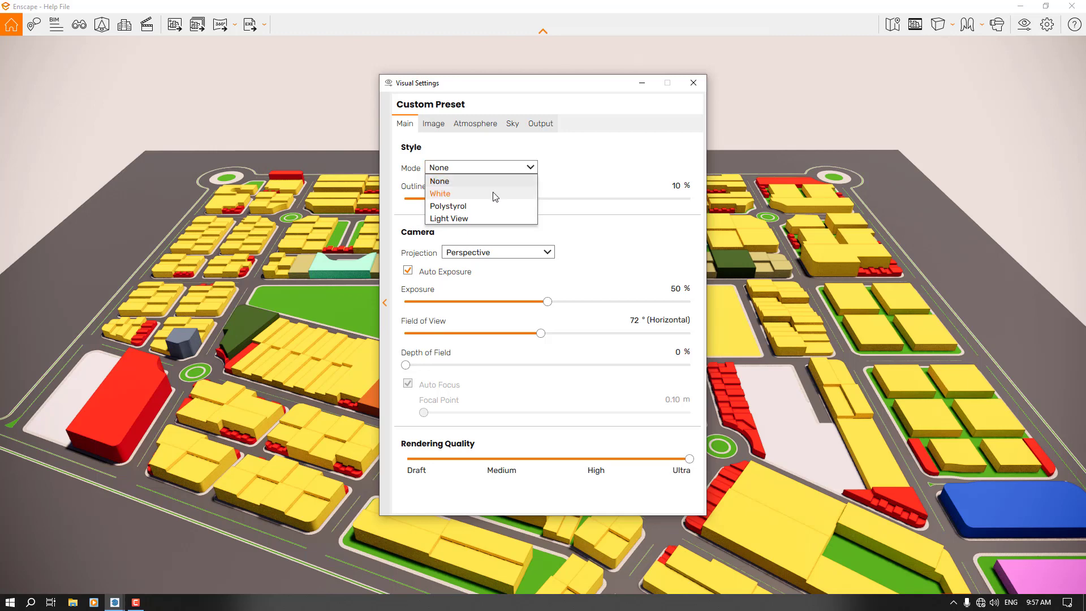
{"action": "left_click", "coordinate": [497, 194]}
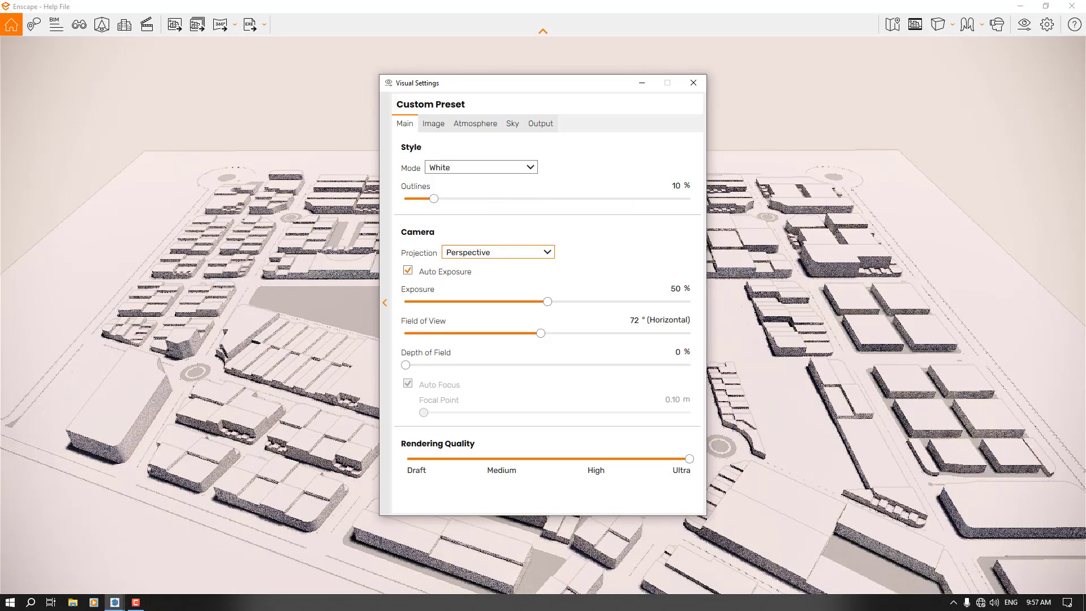
{"action": "left_click", "coordinate": [694, 83]}
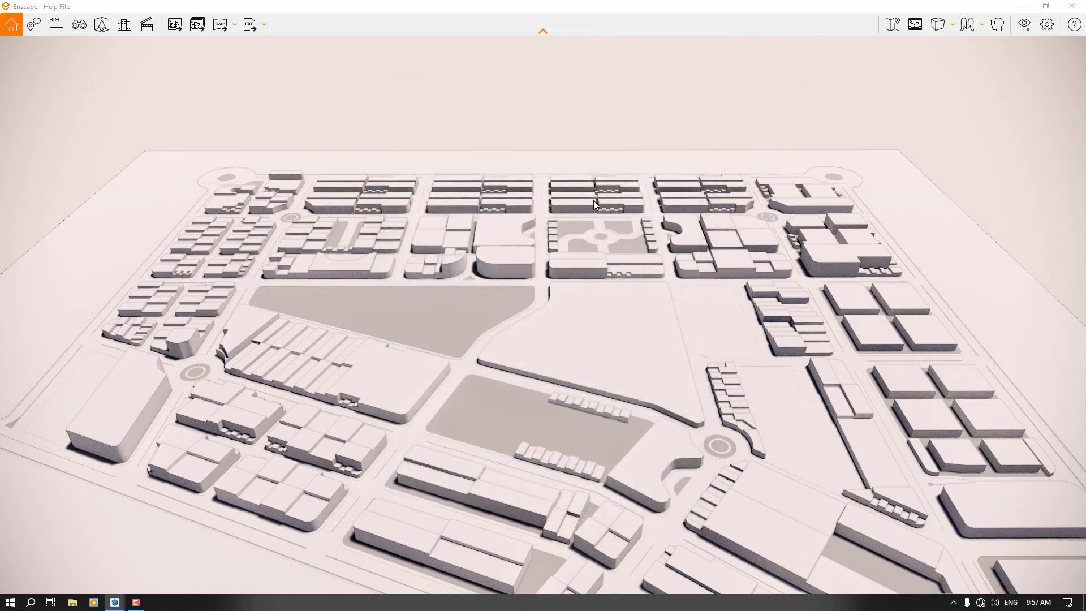
Step: Switch the rendering to the saved Eagle 7 view and turn on the safe frame
{"action": "left_click", "coordinate": [79, 25]}
{"action": "left_click", "coordinate": [35, 170]}
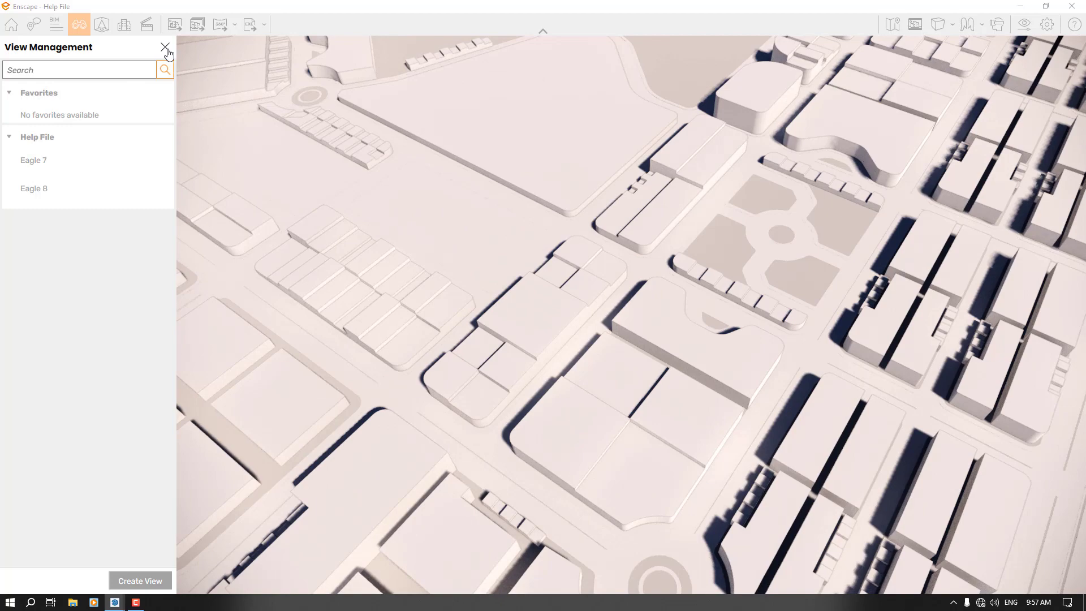
{"action": "left_click", "coordinate": [166, 47]}
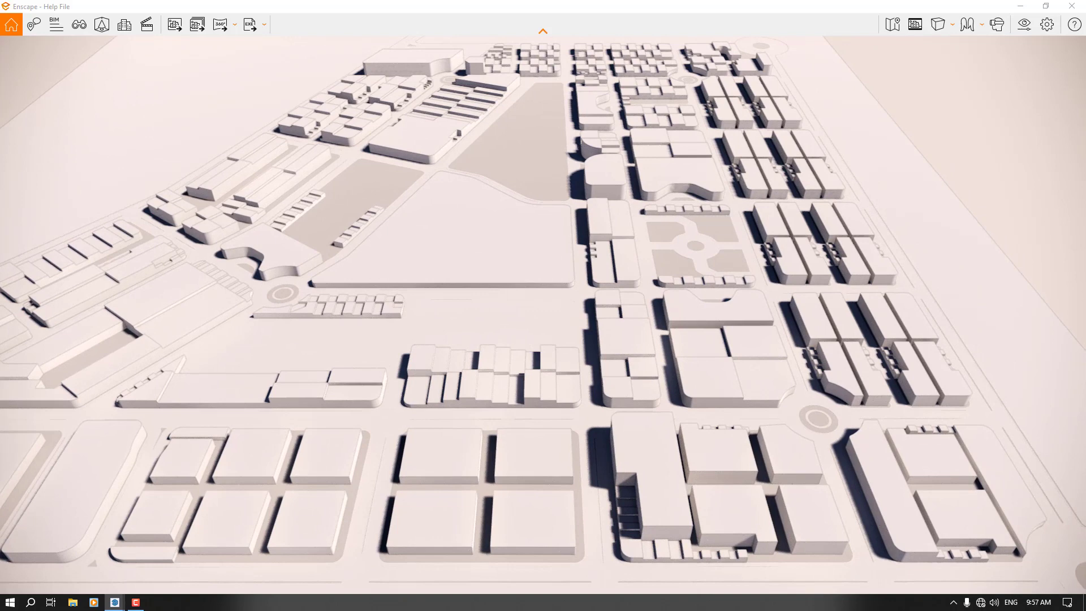
{"action": "left_click", "coordinate": [918, 29]}
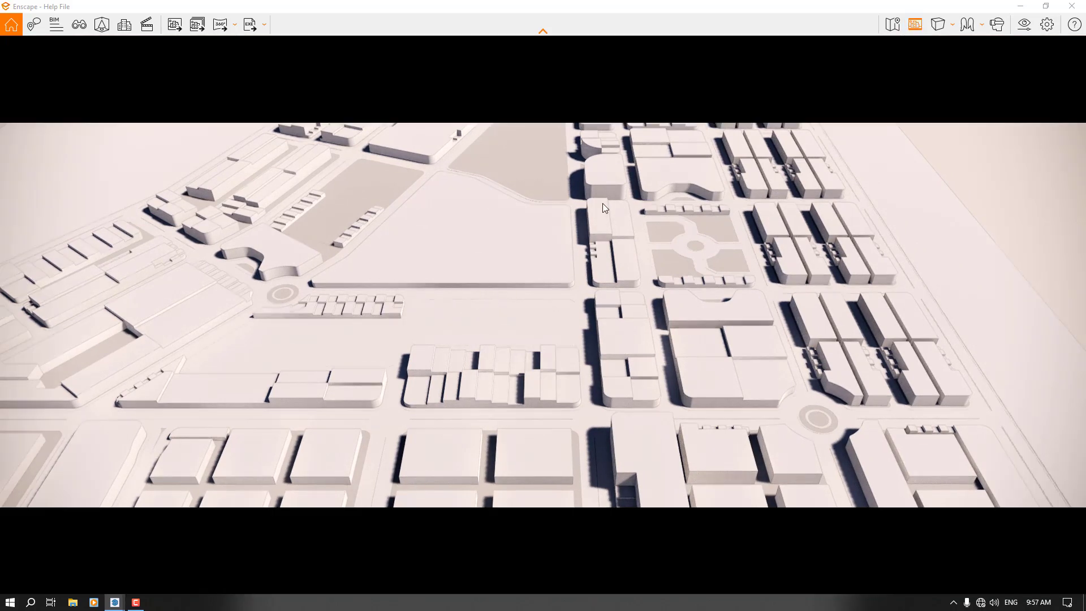
Step: Set a custom output resolution of 1600 × 1080 for the rendering in the visual settings
{"action": "left_click", "coordinate": [1024, 26]}
{"action": "left_click", "coordinate": [551, 124]}
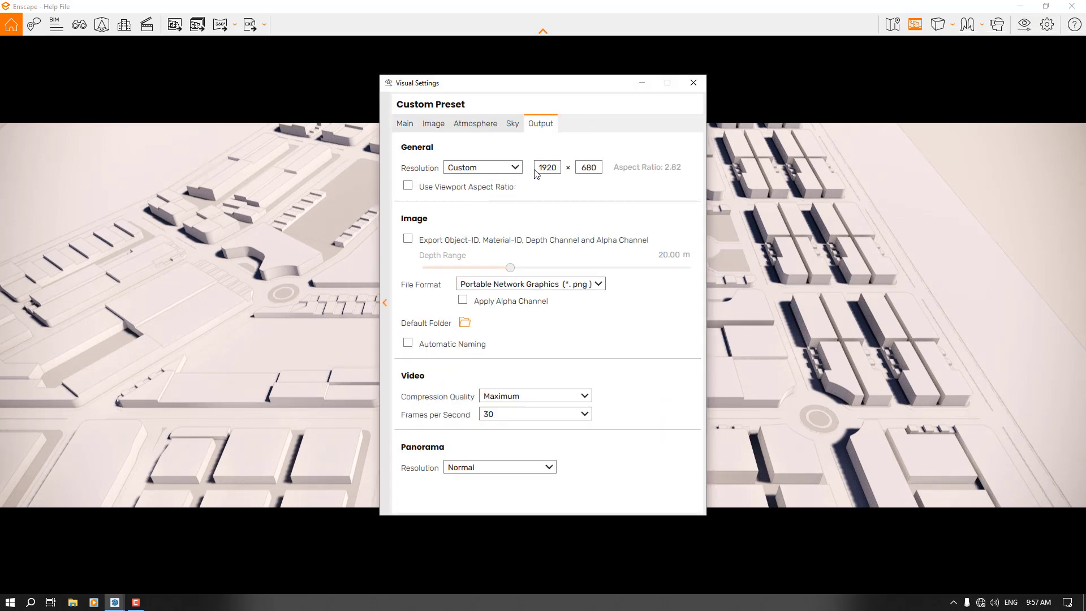
{"action": "double_click", "coordinate": [596, 169]}
{"action": "type", "text": "960"}
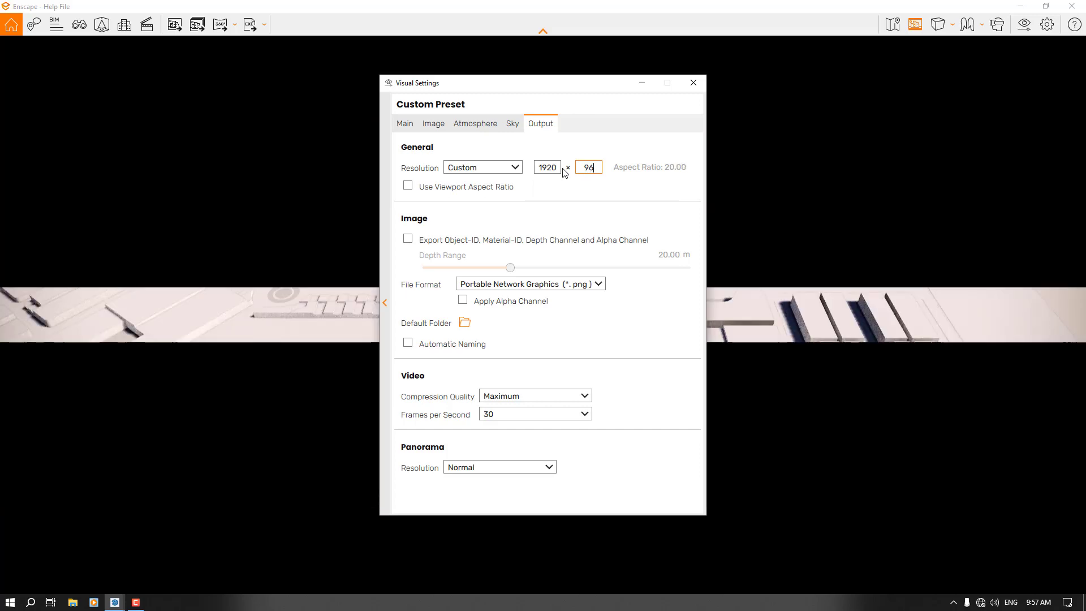
{"action": "double_click", "coordinate": [598, 166]}
{"action": "type", "text": "1080"}
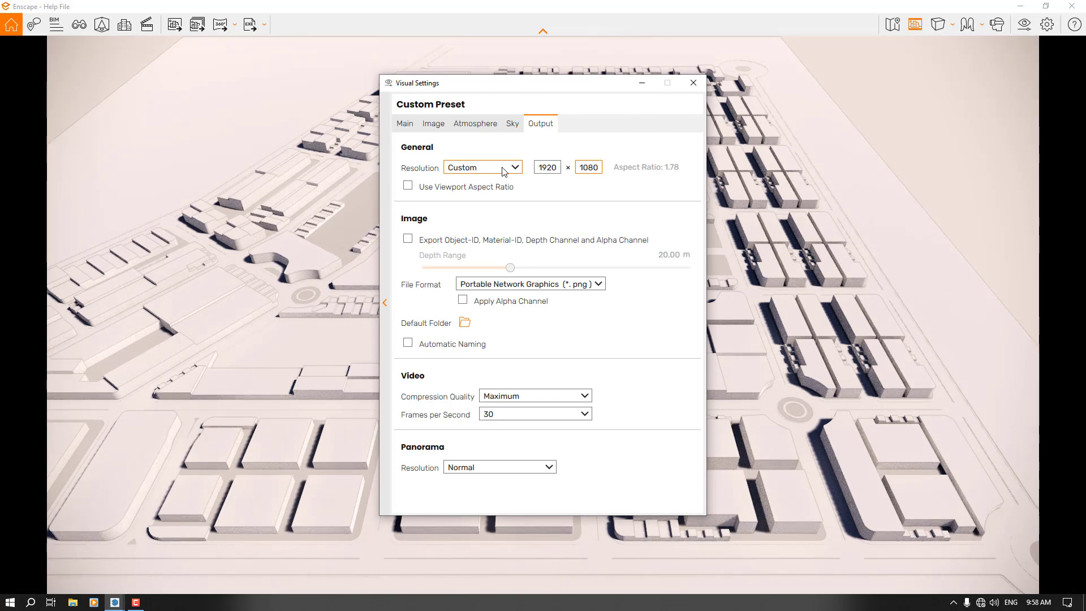
{"action": "double_click", "coordinate": [557, 167]}
{"action": "type", "text": "1600"}
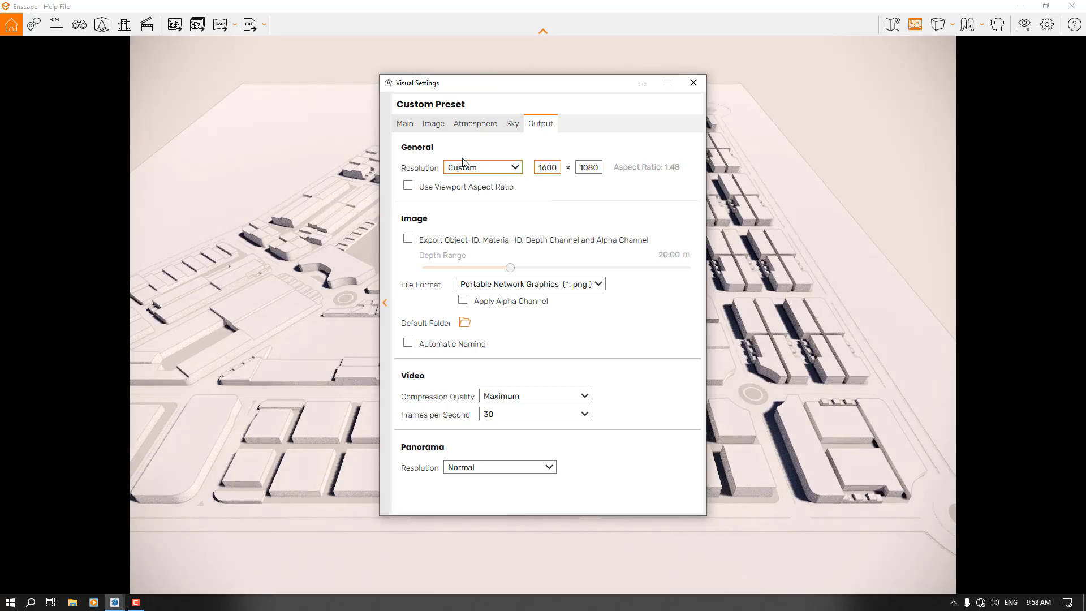
Step: Try several outline strengths on the white-style model and set Outlines to 16 %
{"action": "left_click", "coordinate": [408, 125]}
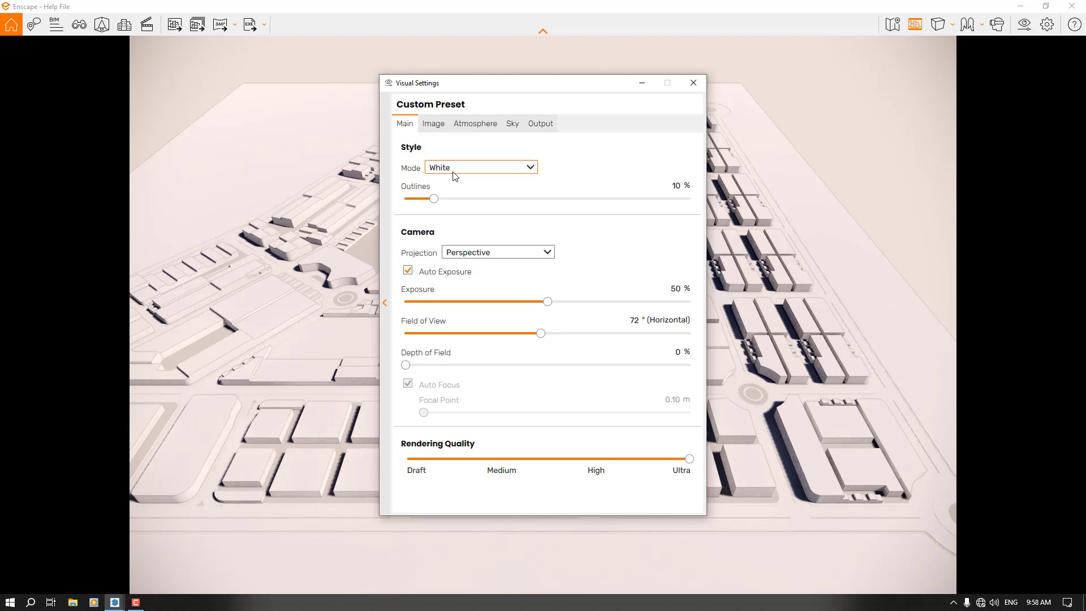
{"action": "left_click", "coordinate": [438, 198]}
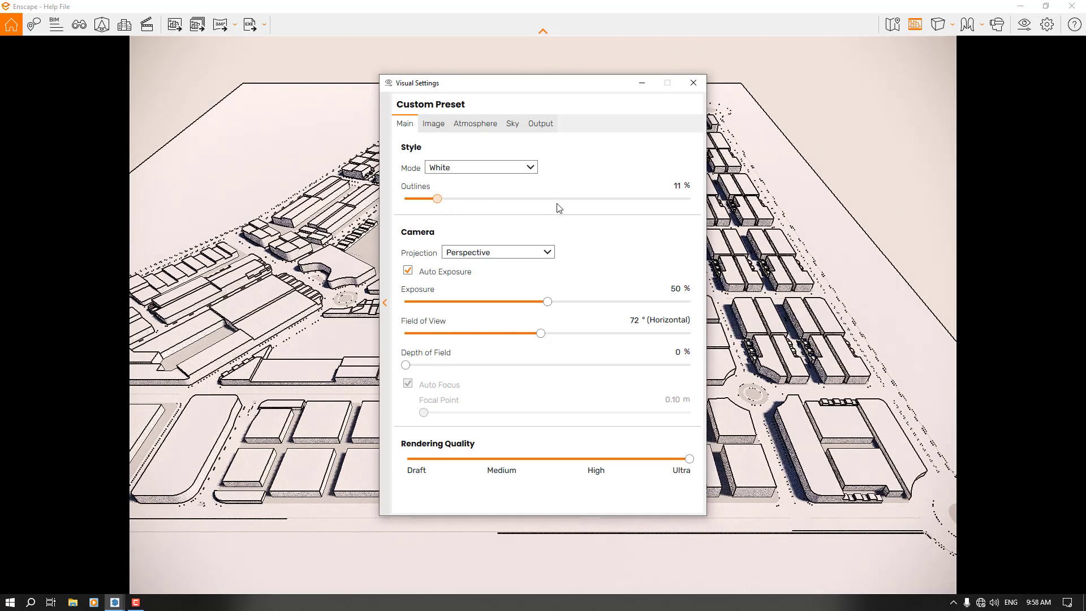
{"action": "left_click", "coordinate": [593, 199]}
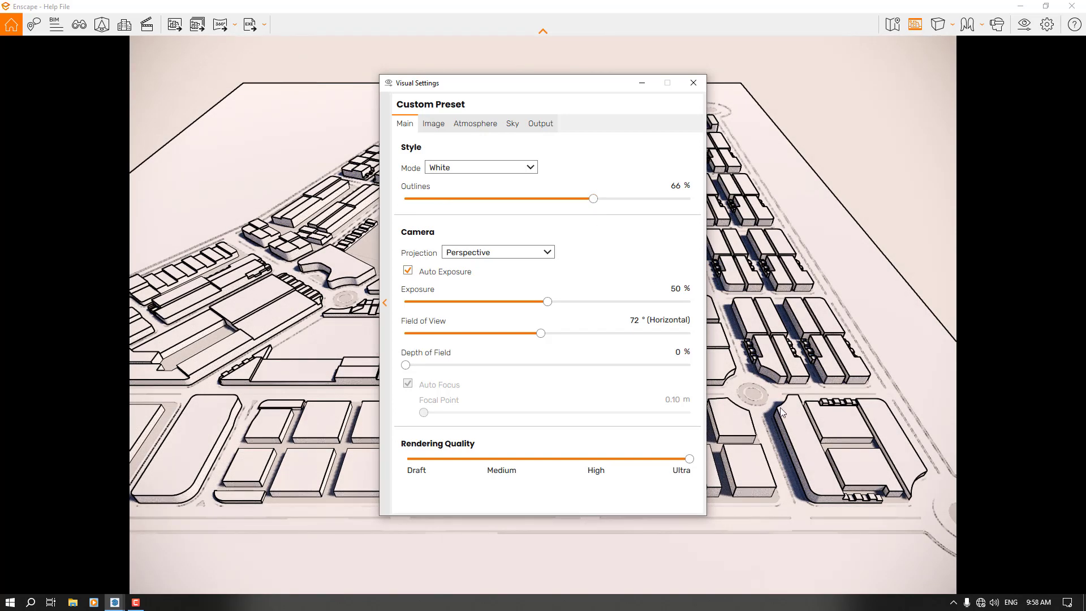
{"action": "left_click", "coordinate": [593, 199]}
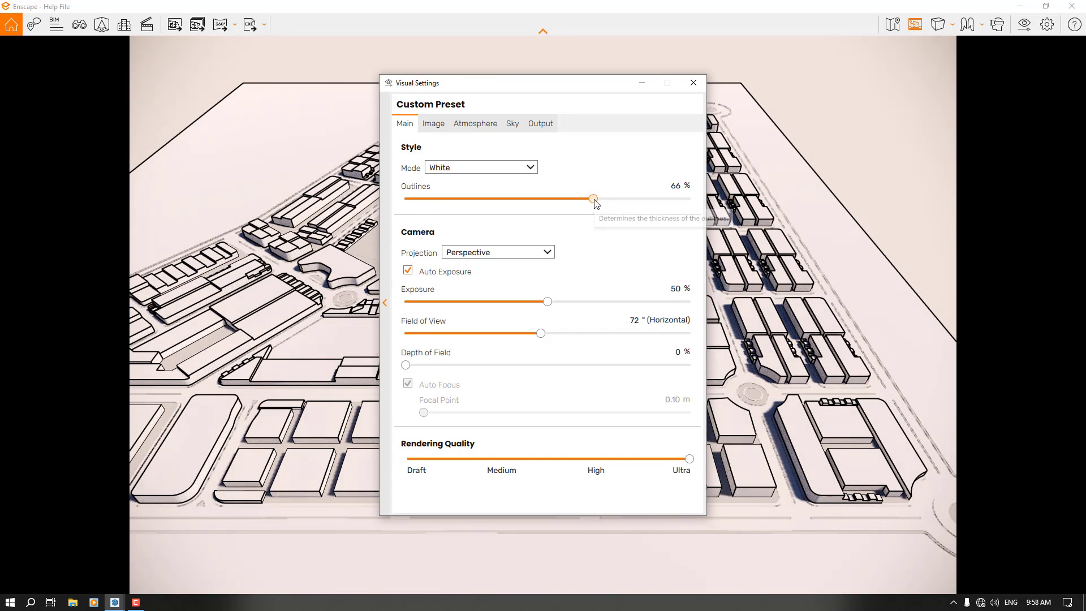
{"action": "left_click", "coordinate": [676, 185]}
{"action": "type", "text": "27"}
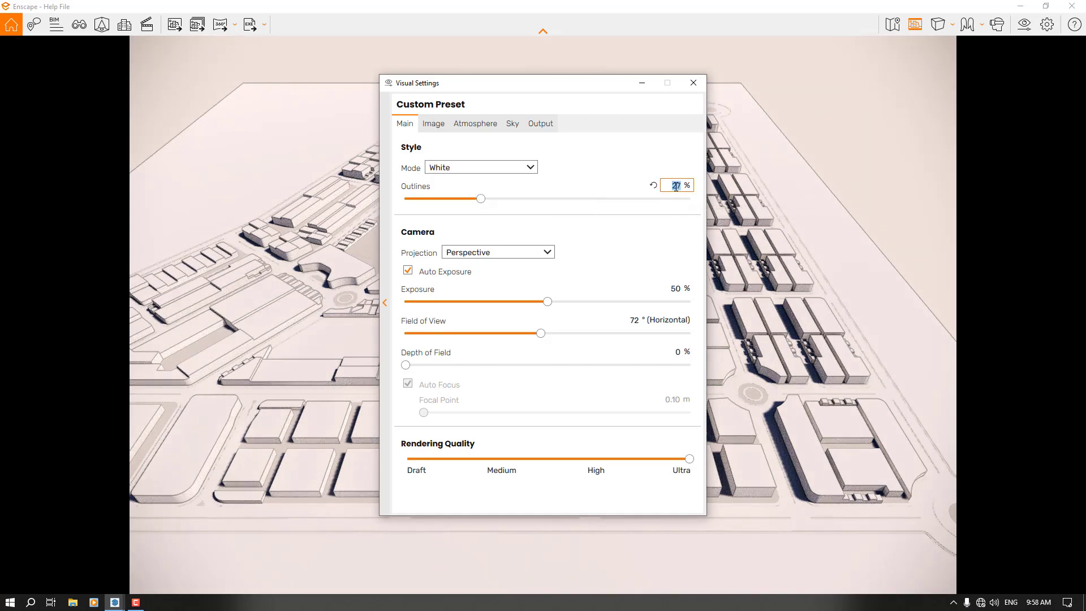
{"action": "type", "text": "16"}
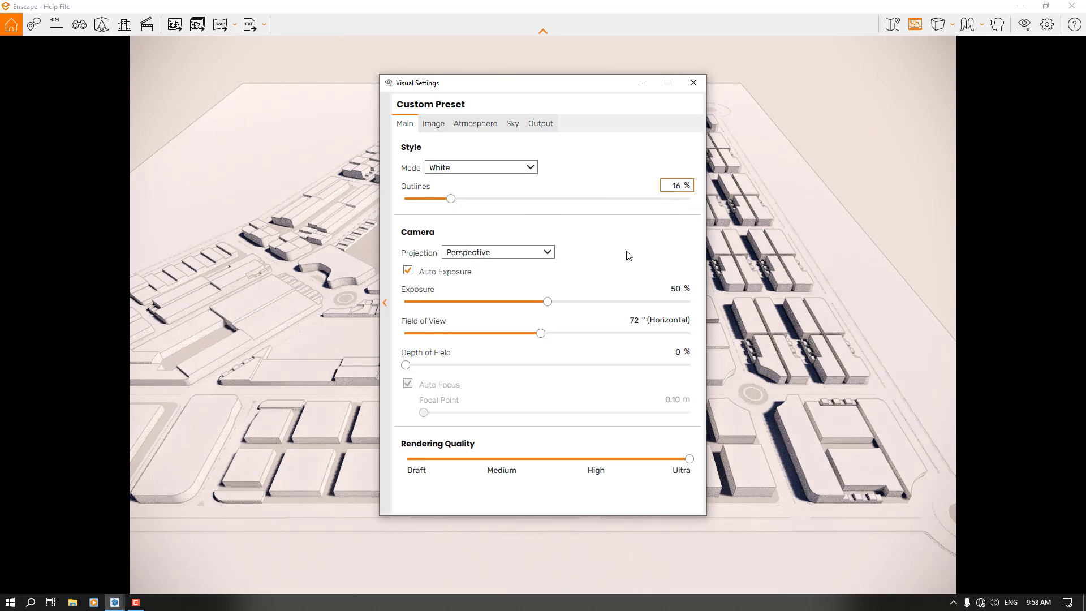
Step: Set the camera's field of view to 58° and the rendering quality to High, and close the visual settings
{"action": "left_click_drag", "start_coordinate": [541, 339], "coordinate": [510, 338]}
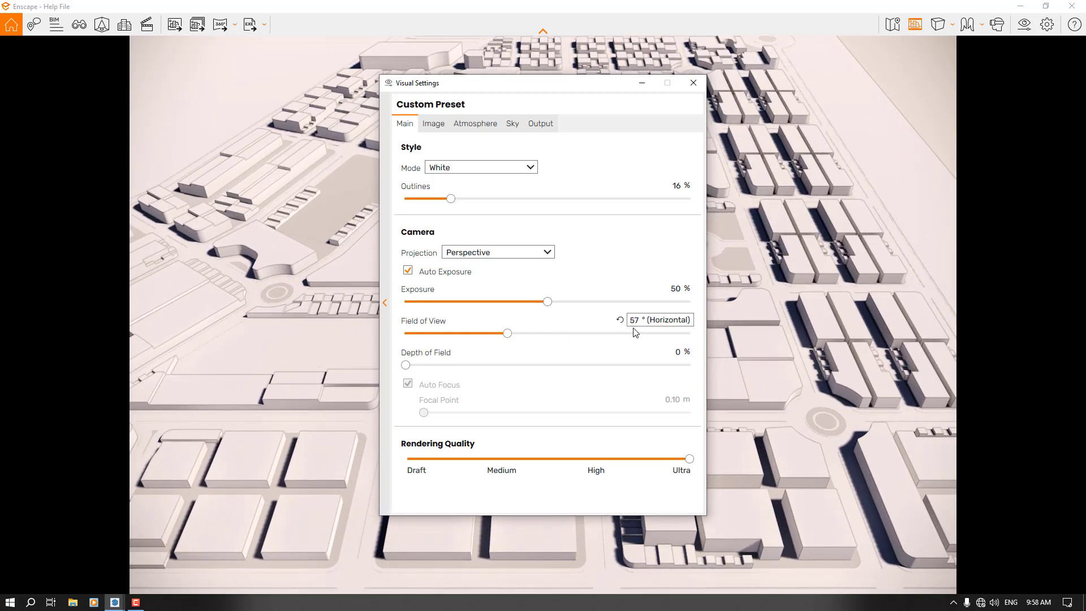
{"action": "type", "text": "58"}
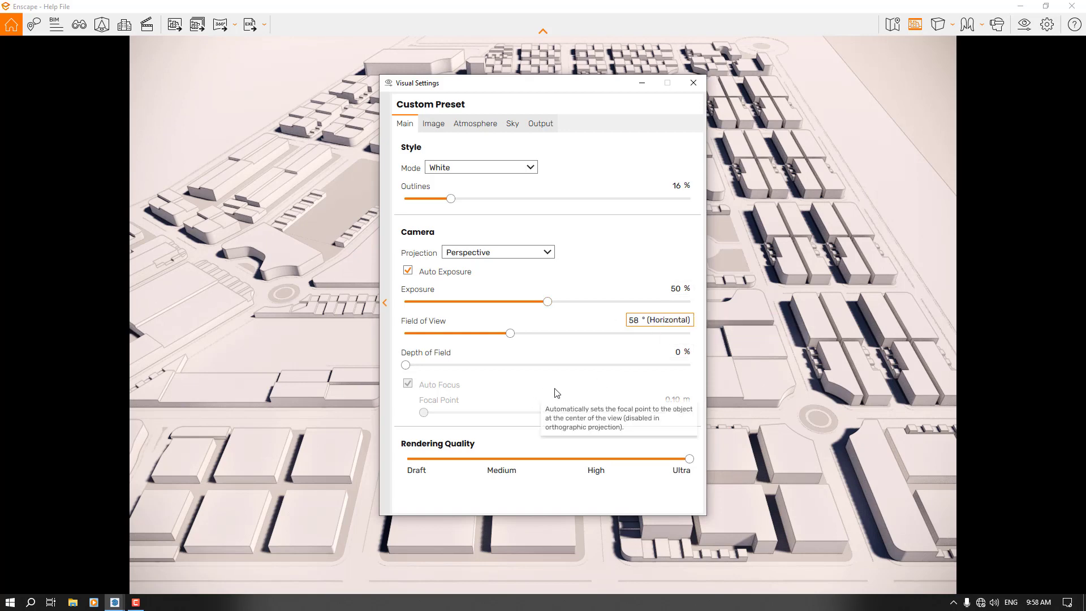
{"action": "left_click", "coordinate": [594, 470]}
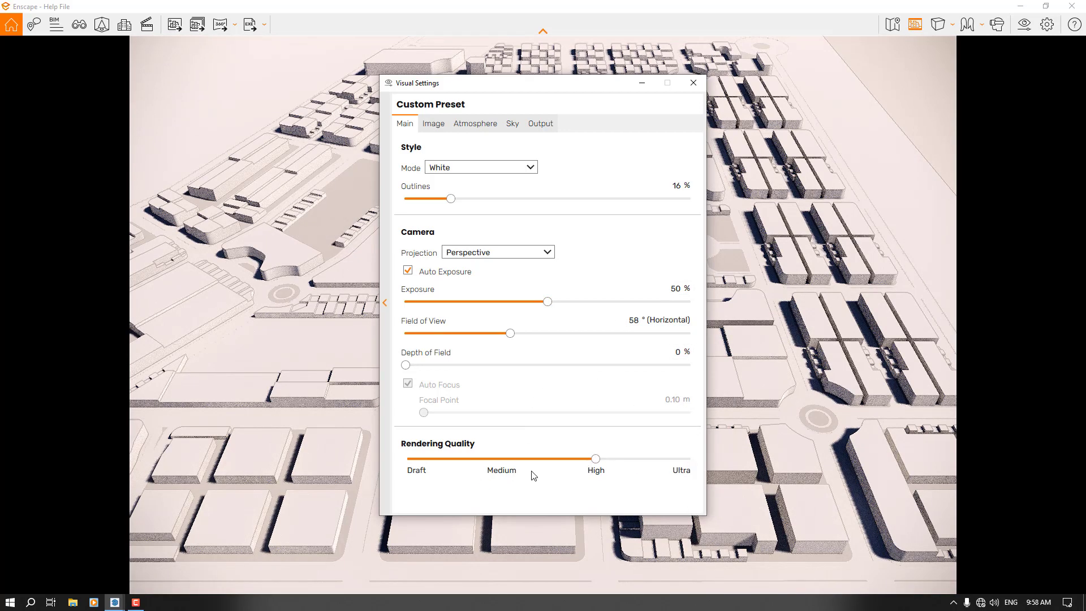
{"action": "left_click", "coordinate": [427, 125]}
{"action": "left_click", "coordinate": [480, 127]}
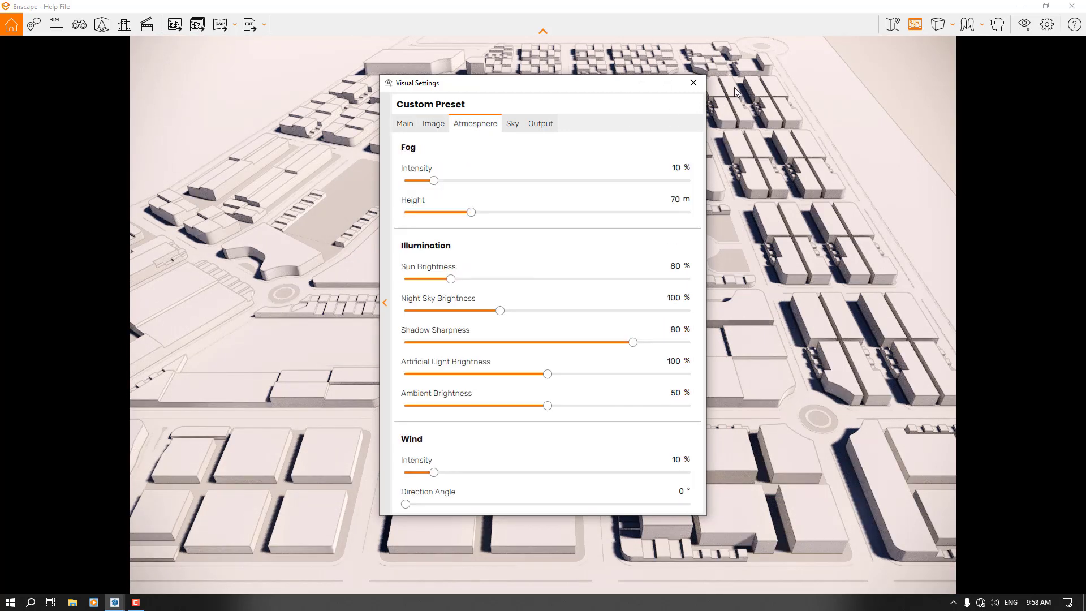
{"action": "left_click", "coordinate": [700, 82]}
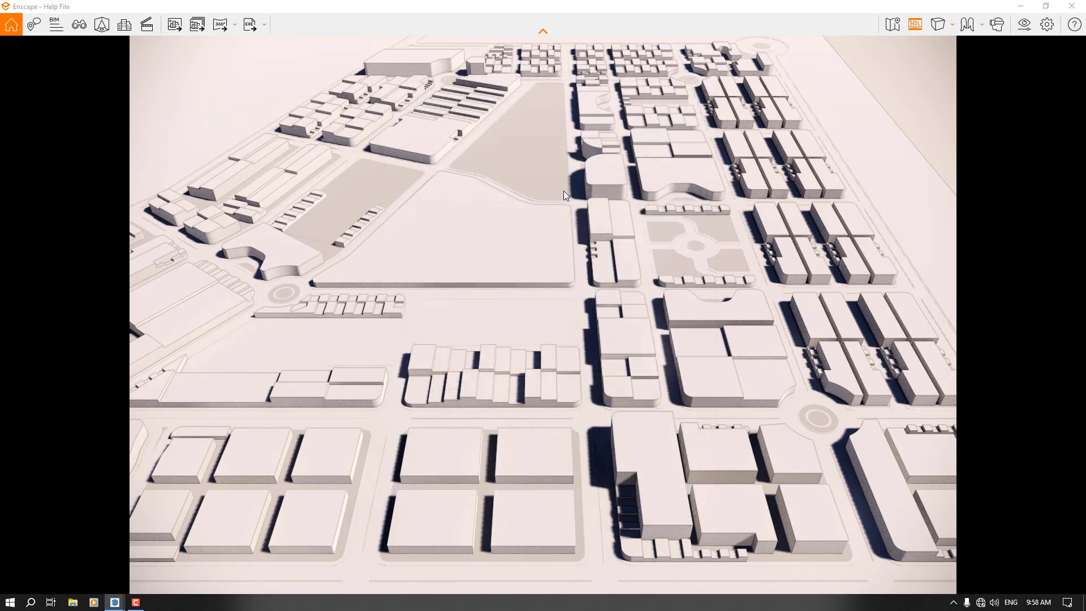
Step: Start a video path with keyframes at the current view, set the first keyframe's time of day to 6:00 AM and update its camera
{"action": "key", "text": "k"}
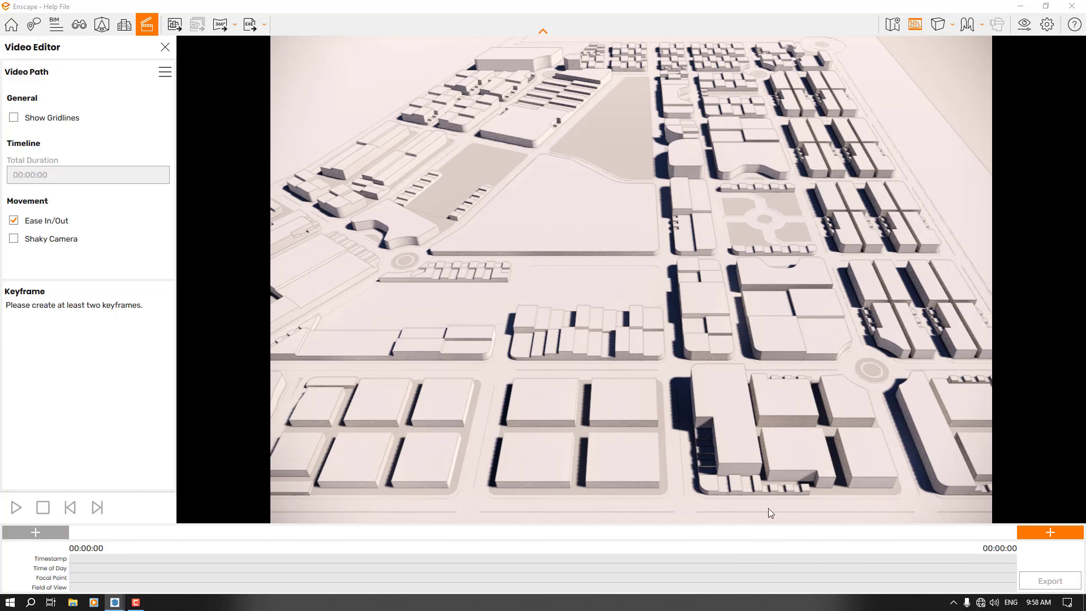
{"action": "left_click", "coordinate": [1066, 534]}
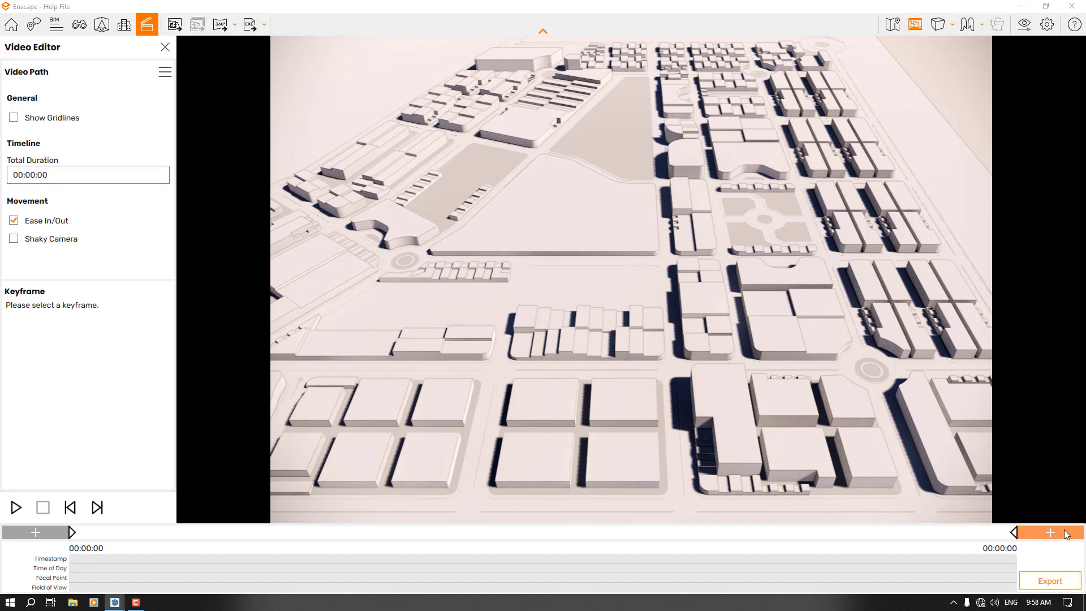
{"action": "left_click", "coordinate": [72, 534]}
{"action": "left_click", "coordinate": [35, 402]}
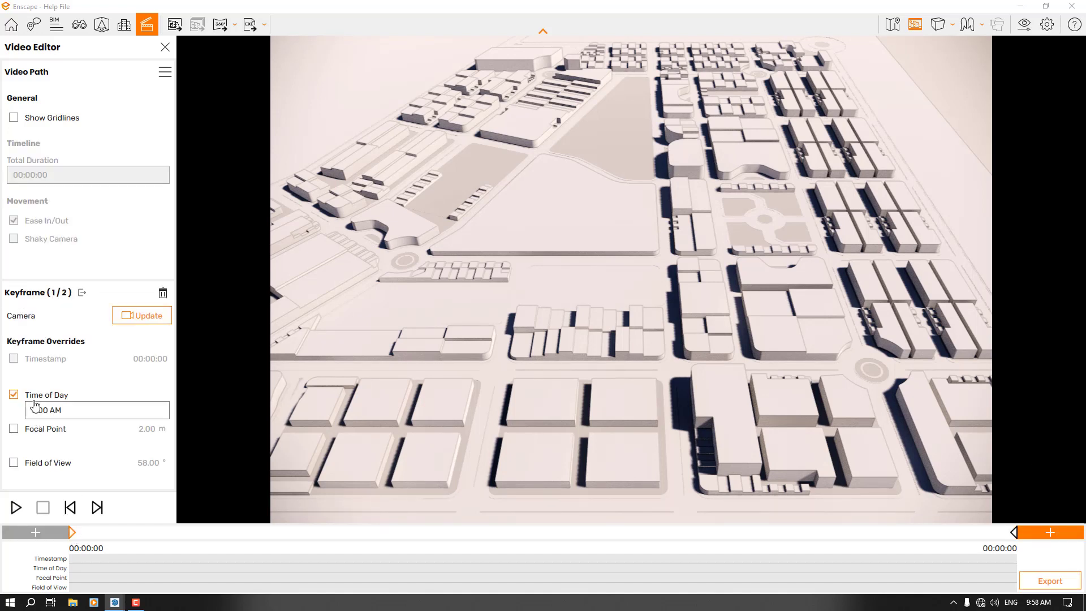
{"action": "left_click", "coordinate": [37, 411]}
{"action": "left_click", "coordinate": [40, 469]}
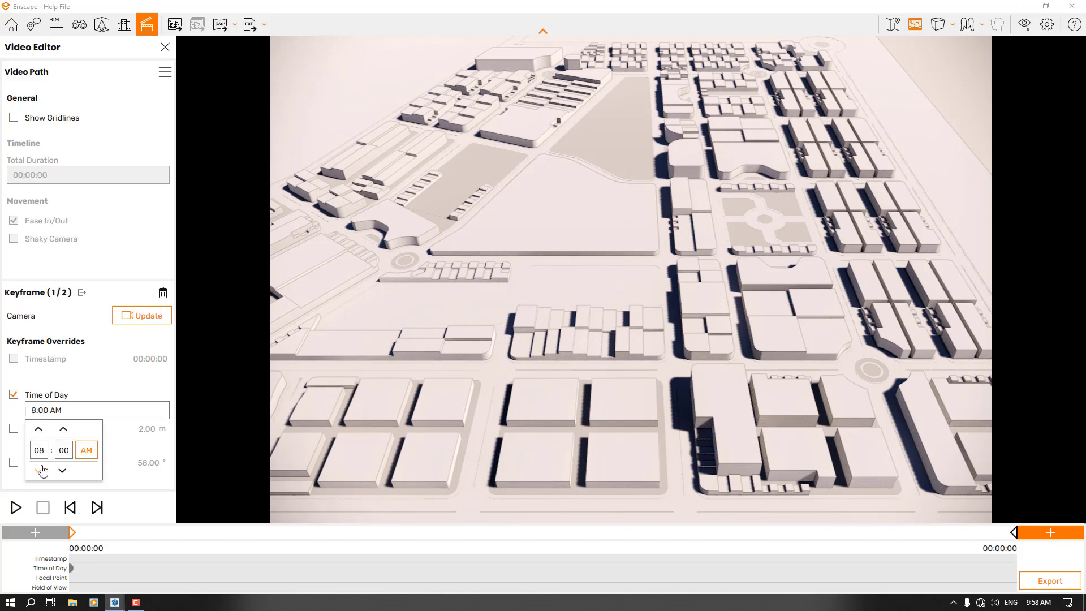
{"action": "left_click", "coordinate": [39, 469]}
{"action": "left_click", "coordinate": [40, 469]}
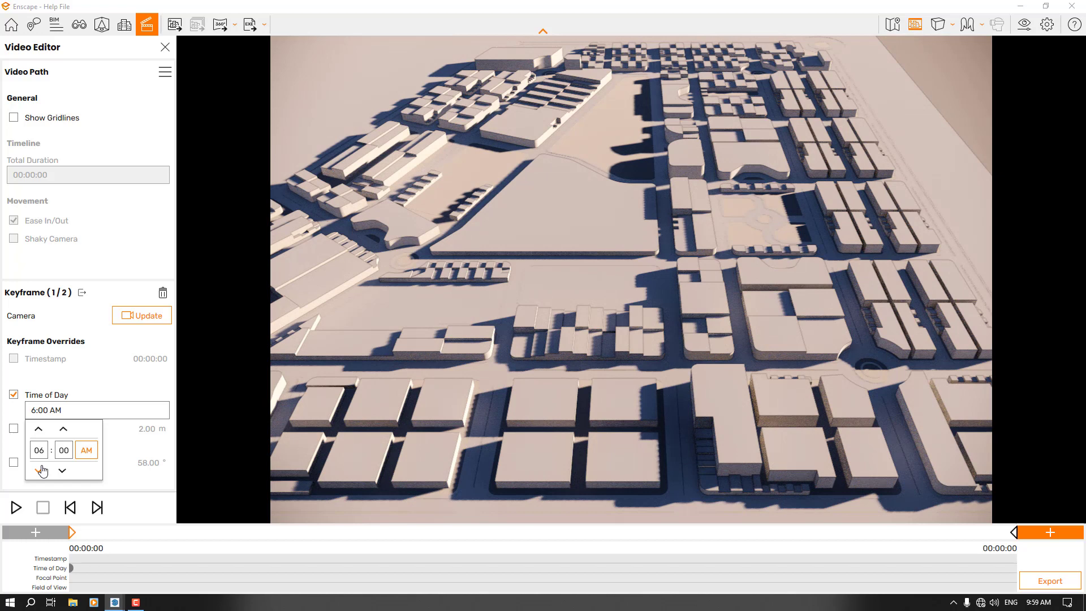
{"action": "left_click", "coordinate": [88, 386]}
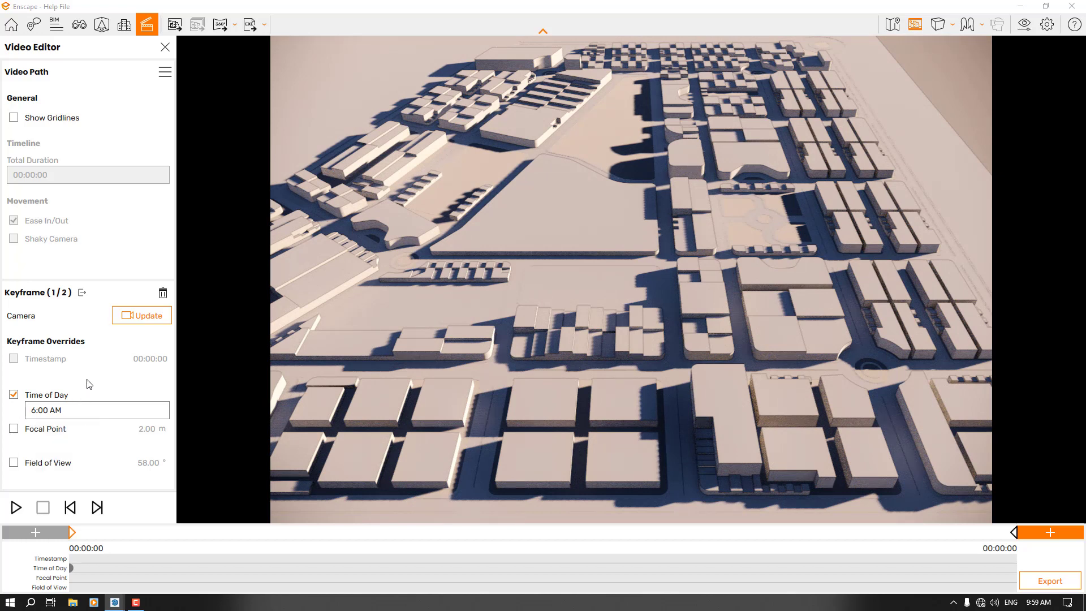
{"action": "left_click", "coordinate": [138, 317]}
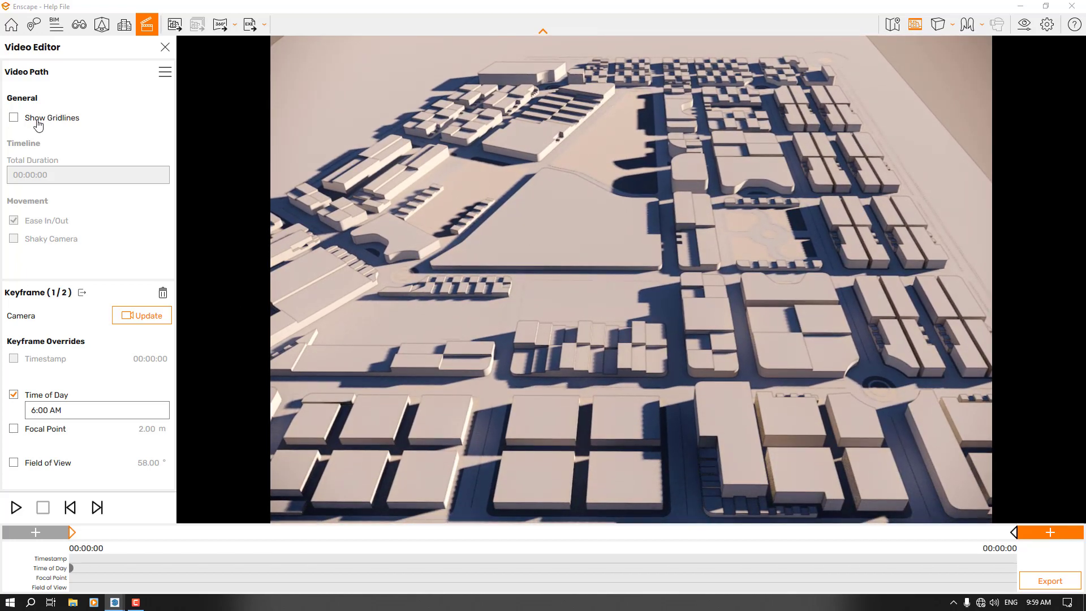
Step: Show the gridlines and add end keyframes from a closer, steeper view over the central triangular block
{"action": "left_click", "coordinate": [37, 120]}
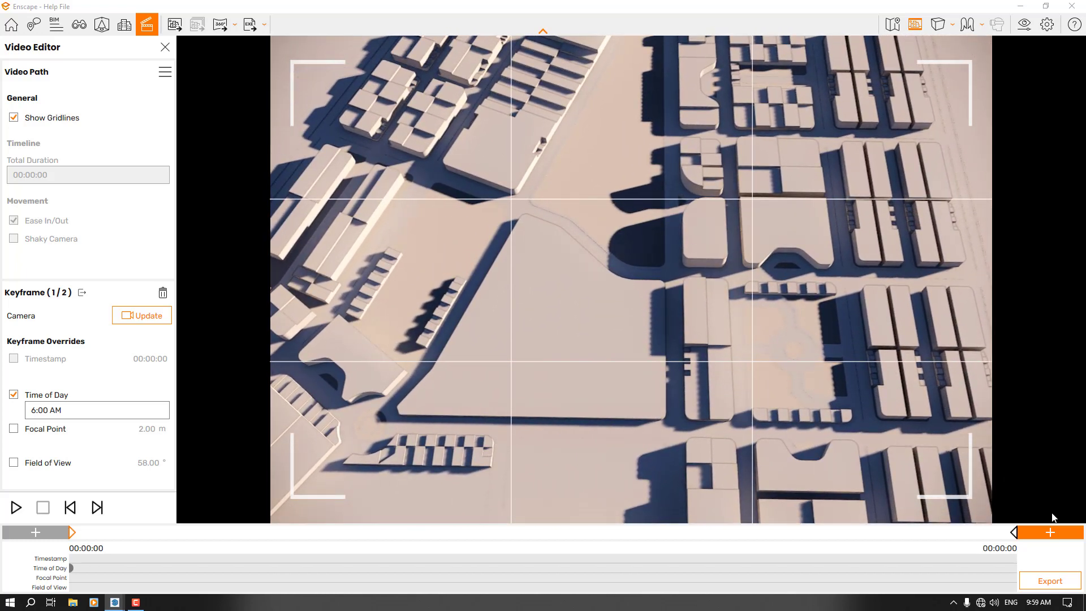
{"action": "left_click", "coordinate": [1049, 531]}
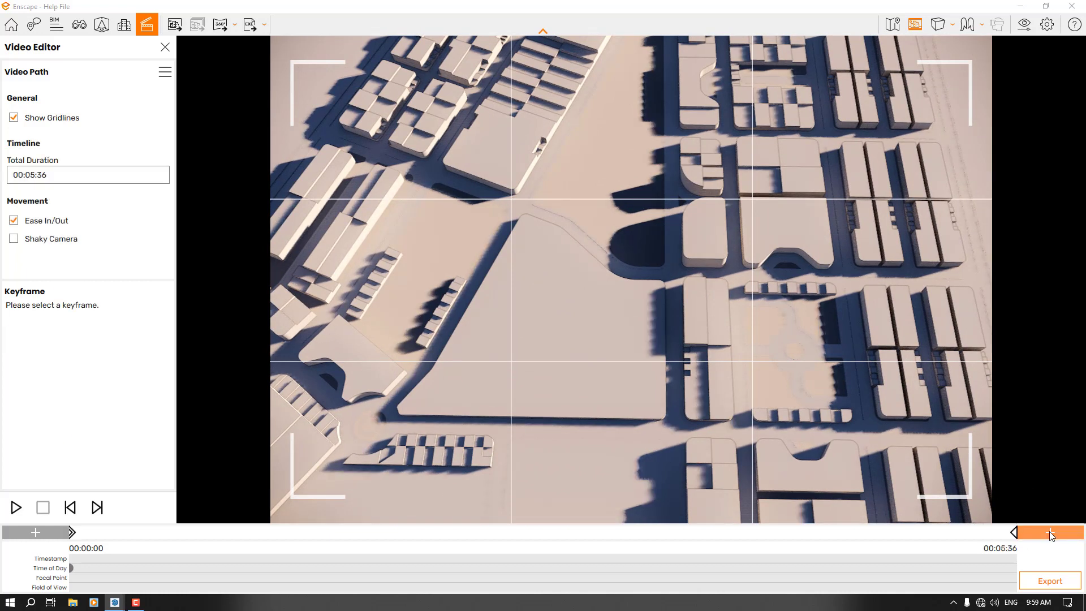
Step: Give the third keyframe a timestamp of 00:00:10 and update its camera
{"action": "left_click", "coordinate": [1014, 540]}
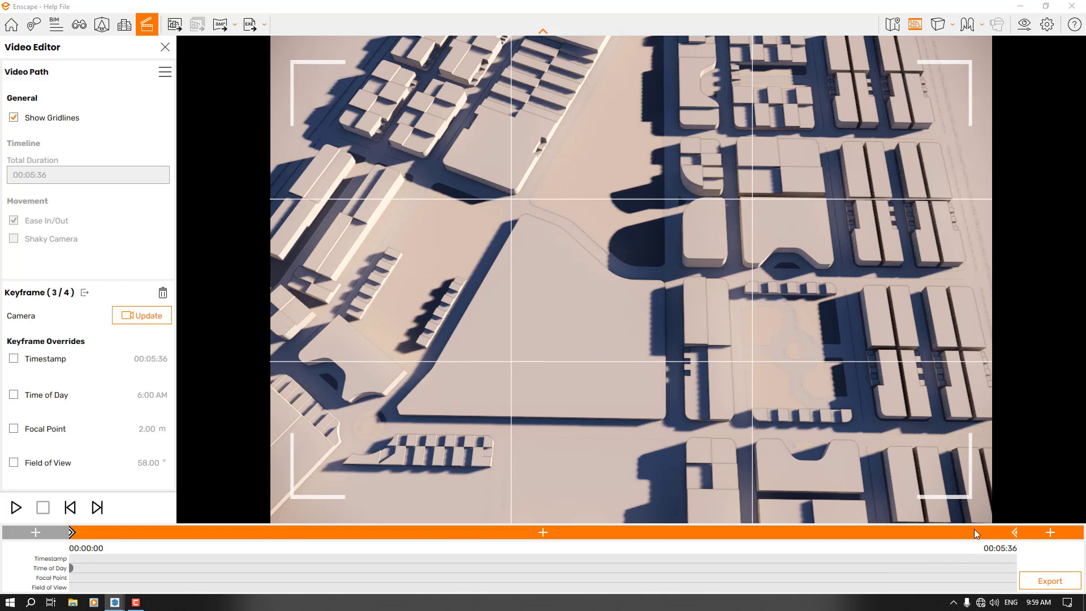
{"action": "left_click", "coordinate": [14, 359]}
{"action": "left_click", "coordinate": [65, 374]}
{"action": "left_click", "coordinate": [64, 414]}
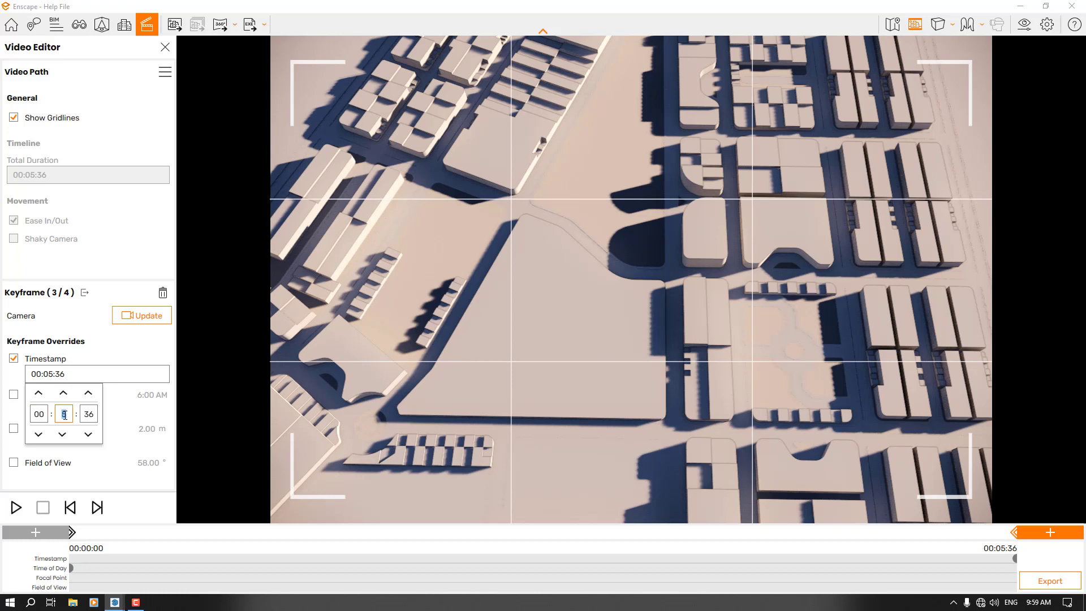
{"action": "type", "text": "0"}
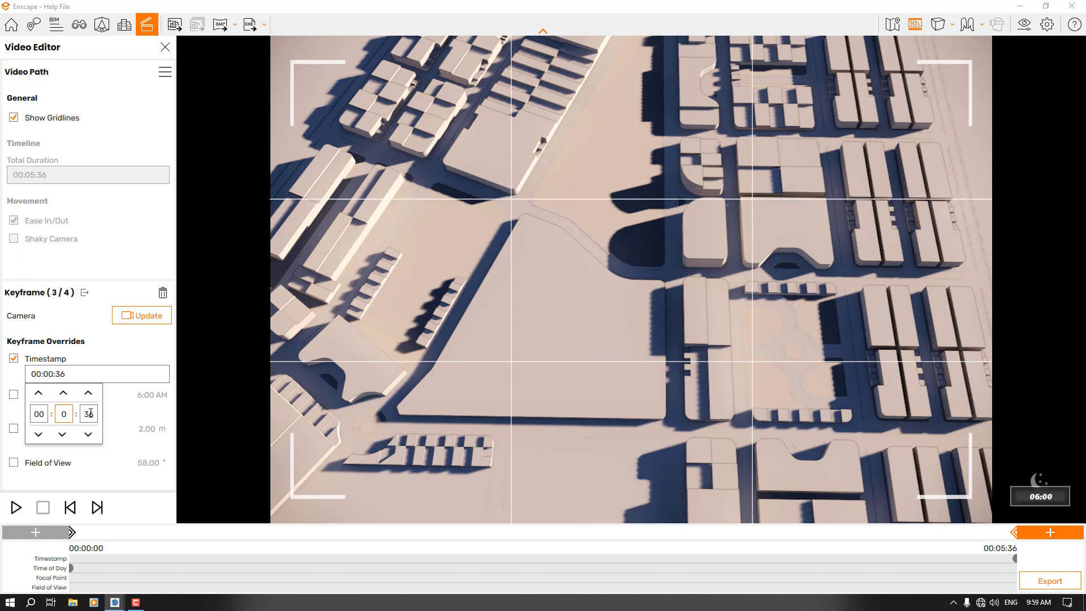
{"action": "key", "text": "Tab"}
{"action": "type", "text": "0"}
{"action": "left_click", "coordinate": [38, 412]}
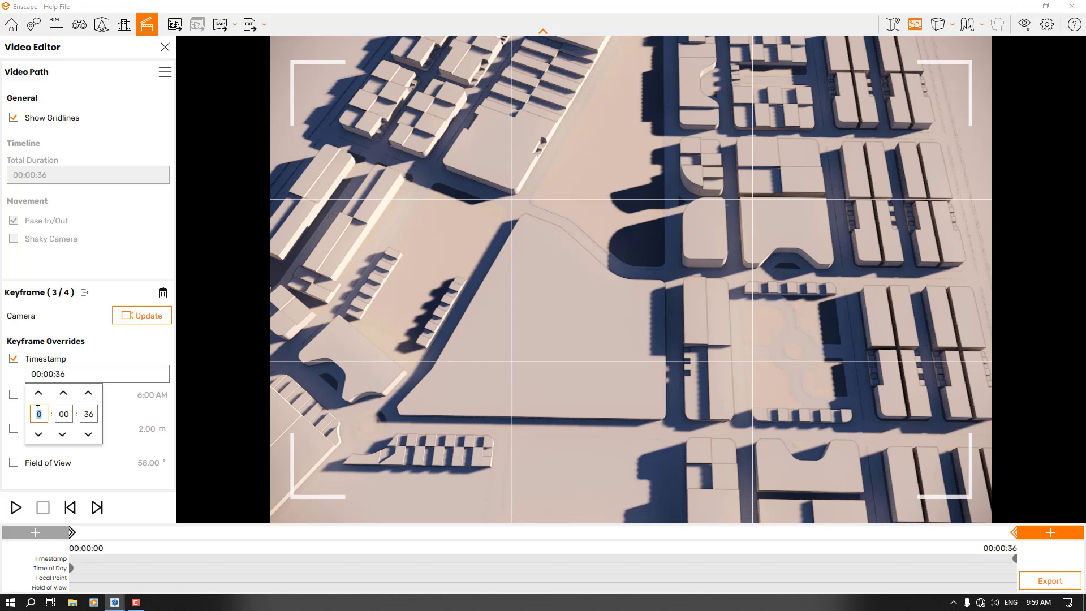
{"action": "left_click", "coordinate": [87, 416]}
{"action": "type", "text": "10"}
{"action": "left_click", "coordinate": [134, 318]}
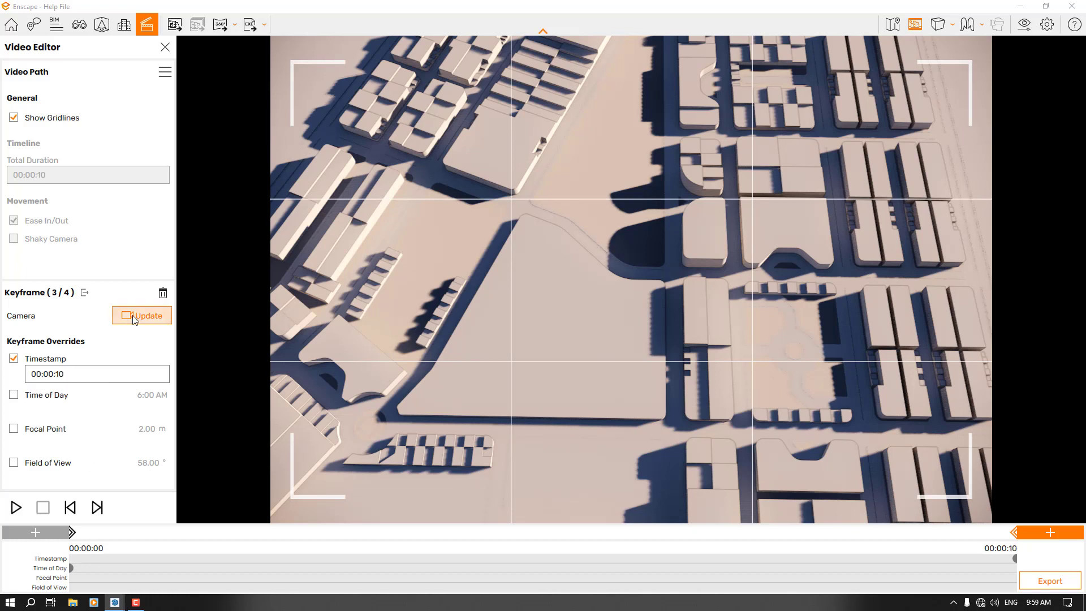
Step: Override the third keyframe's time of day with 7:00 AM and update its camera
{"action": "left_click", "coordinate": [16, 395]}
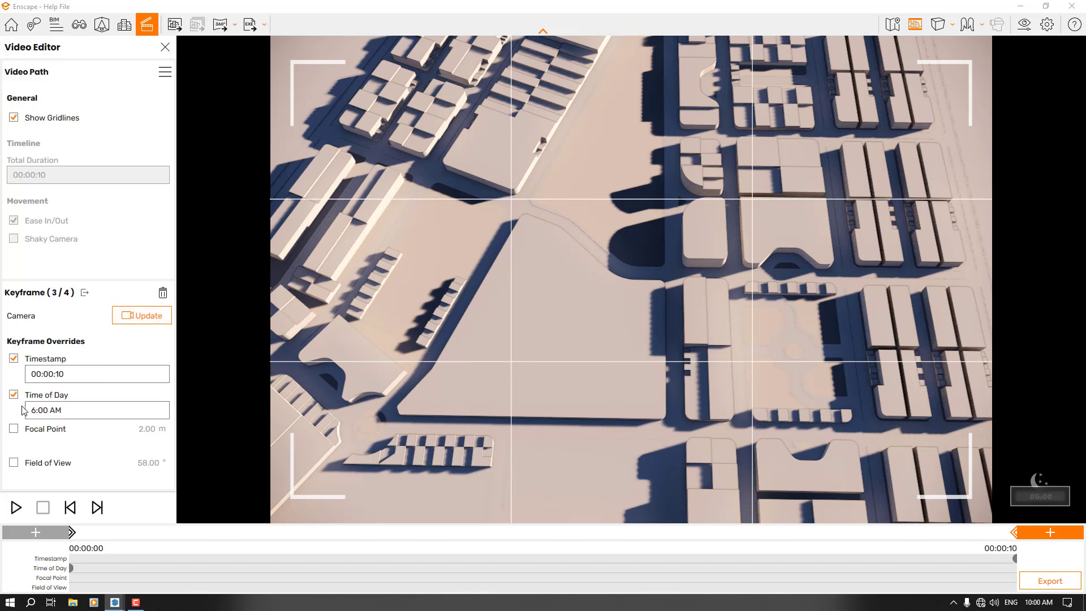
{"action": "left_click", "coordinate": [32, 410]}
{"action": "left_click", "coordinate": [39, 429]}
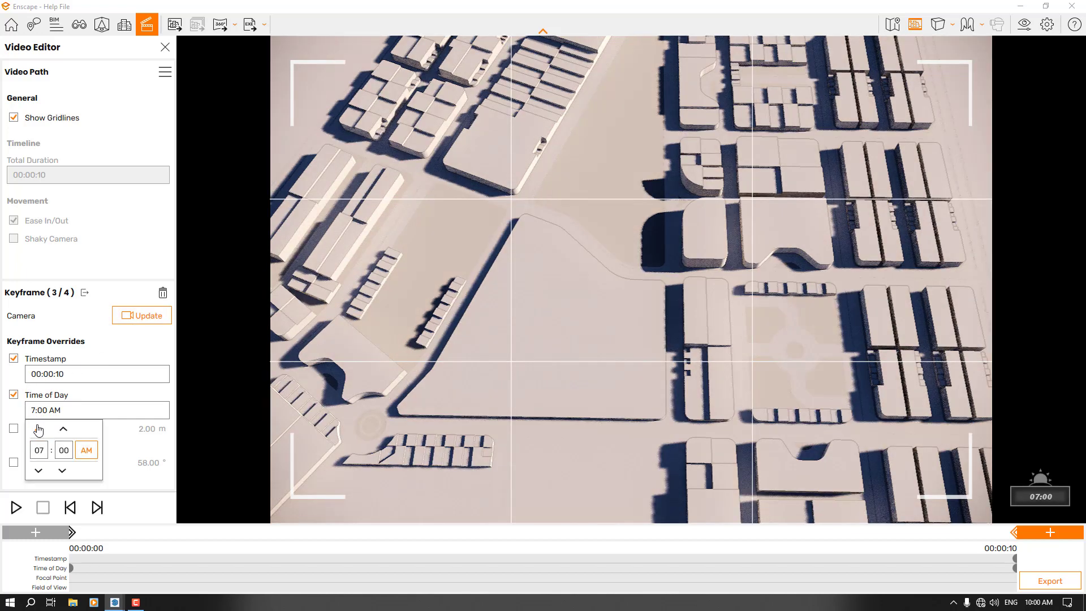
{"action": "left_click", "coordinate": [145, 317]}
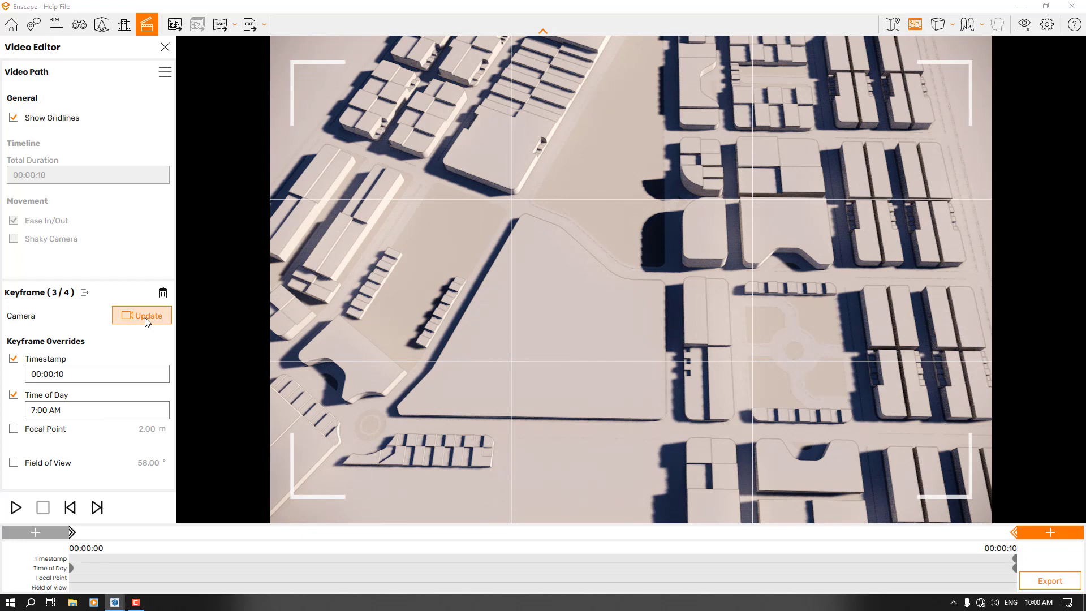
Step: Play a preview of the video path and go to the keyframe at its end
{"action": "left_click", "coordinate": [23, 509]}
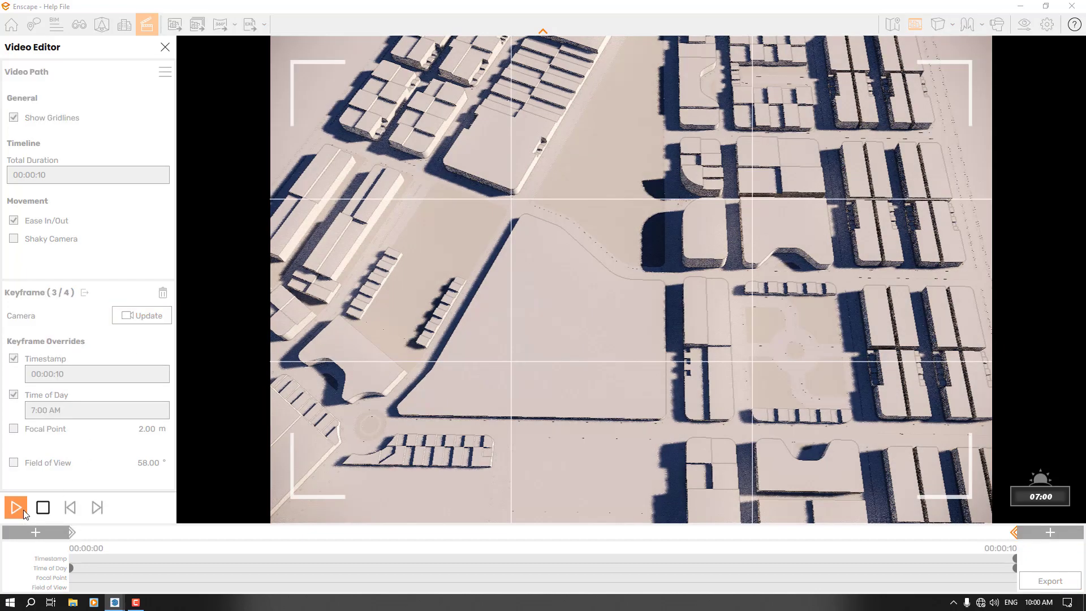
{"action": "left_click", "coordinate": [15, 508]}
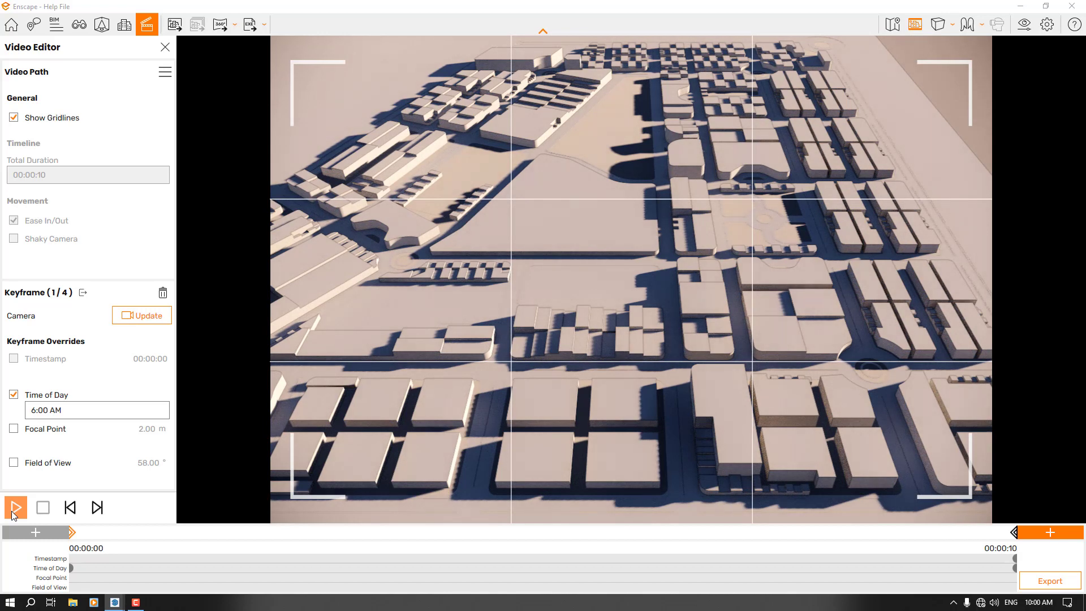
{"action": "left_click", "coordinate": [1017, 531]}
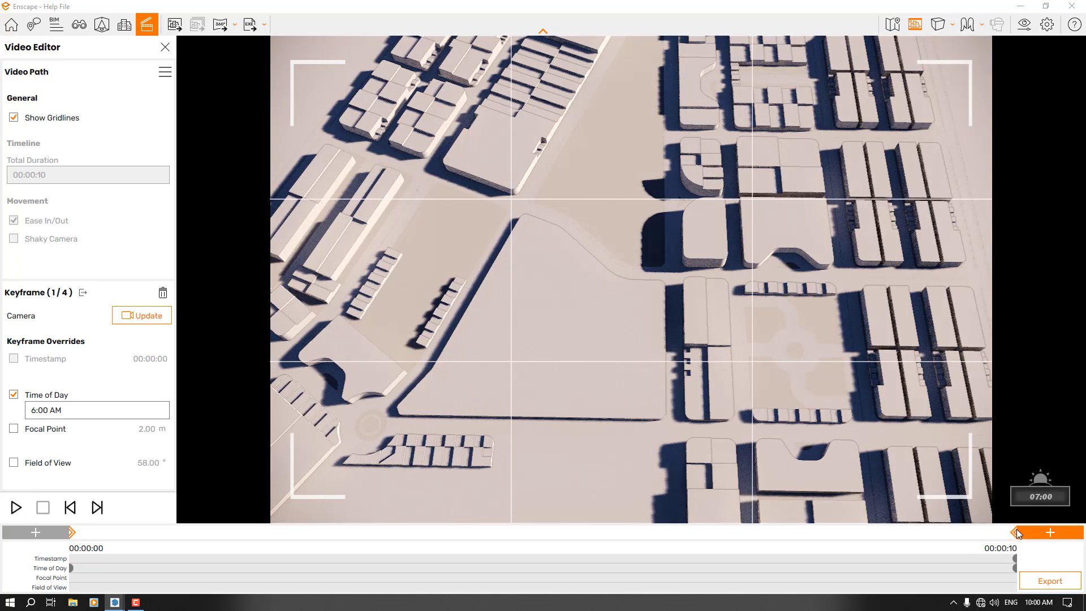
Step: Add end keyframes from a view shifted over the blocks beyond the central triangular block
{"action": "left_click_drag", "start_coordinate": [556, 307], "coordinate": [551, 497]}
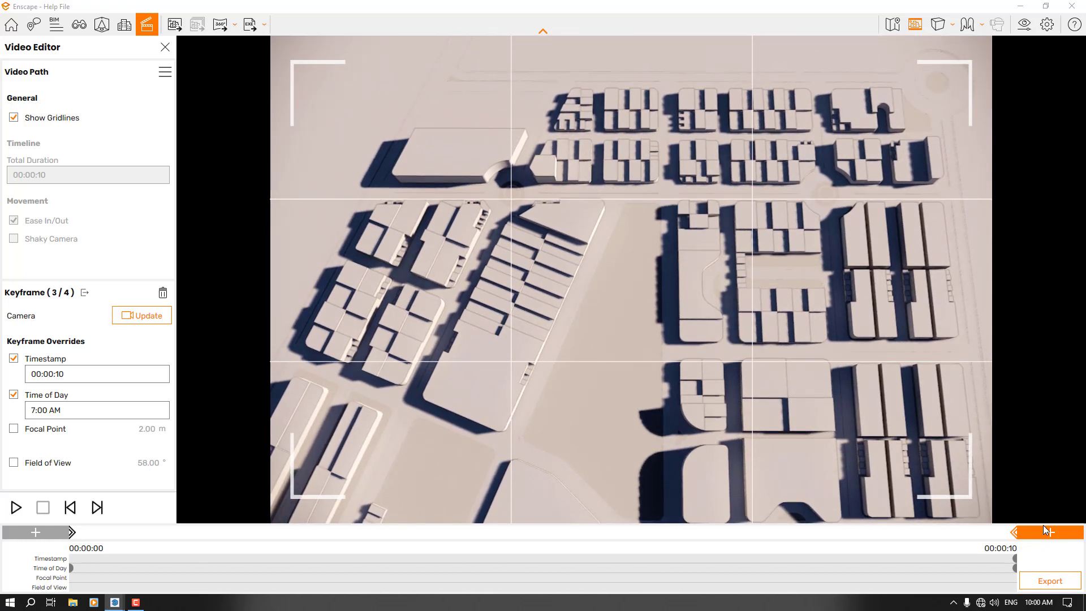
{"action": "key", "text": "u"}
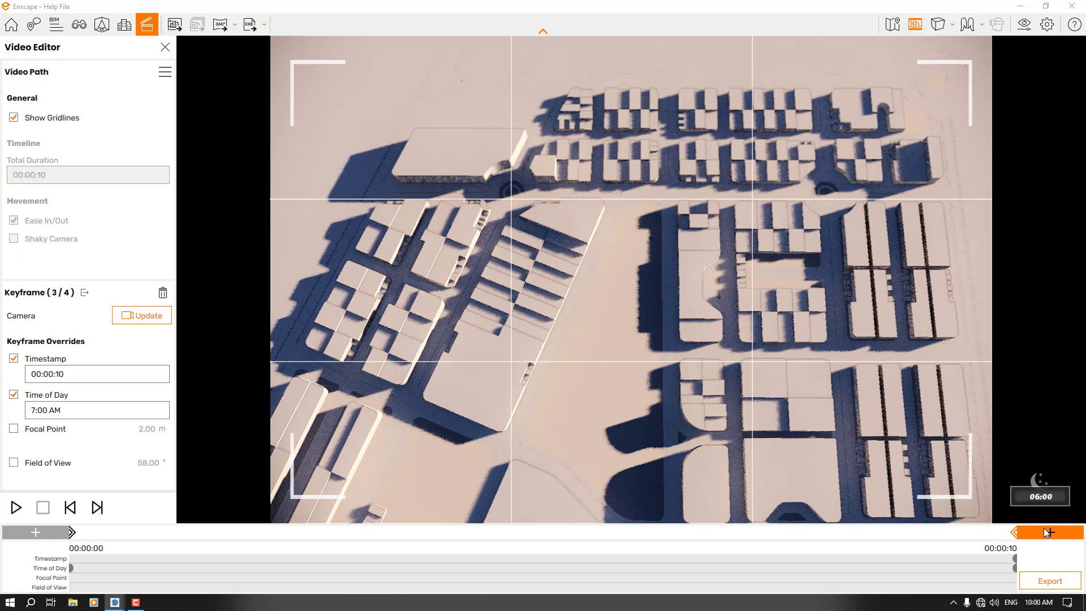
{"action": "left_click", "coordinate": [1046, 531]}
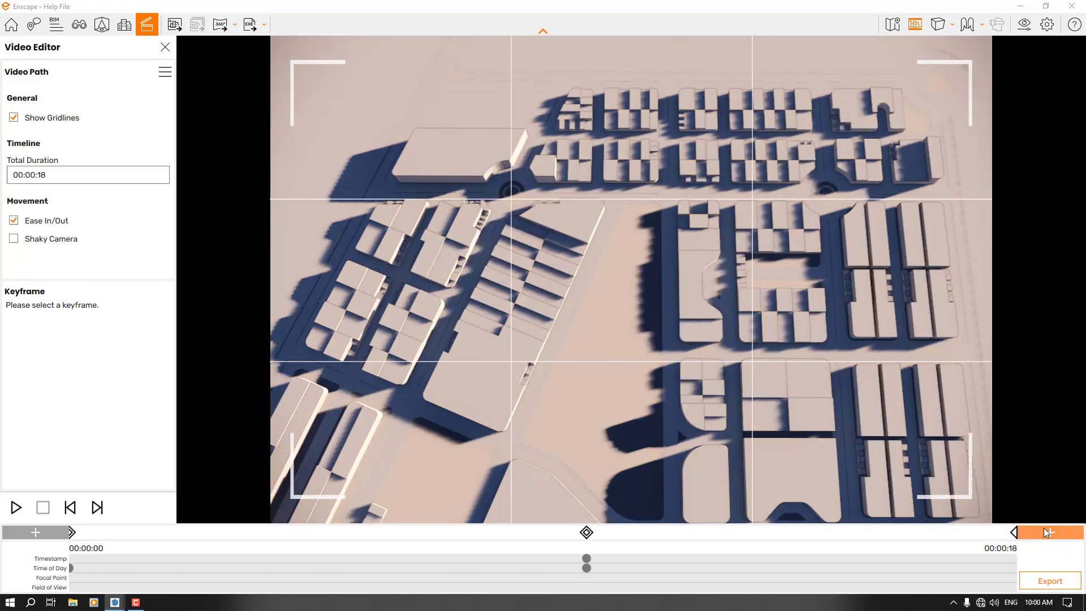
Step: Give the fifth keyframe a timestamp of 00:00:16
{"action": "left_click", "coordinate": [1013, 533]}
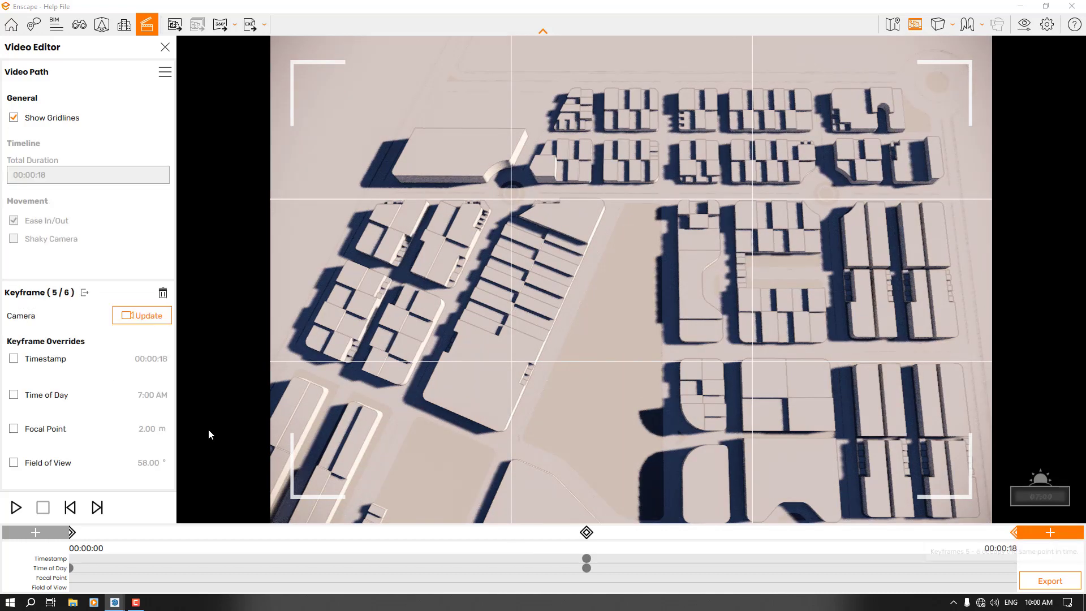
{"action": "left_click", "coordinate": [62, 374]}
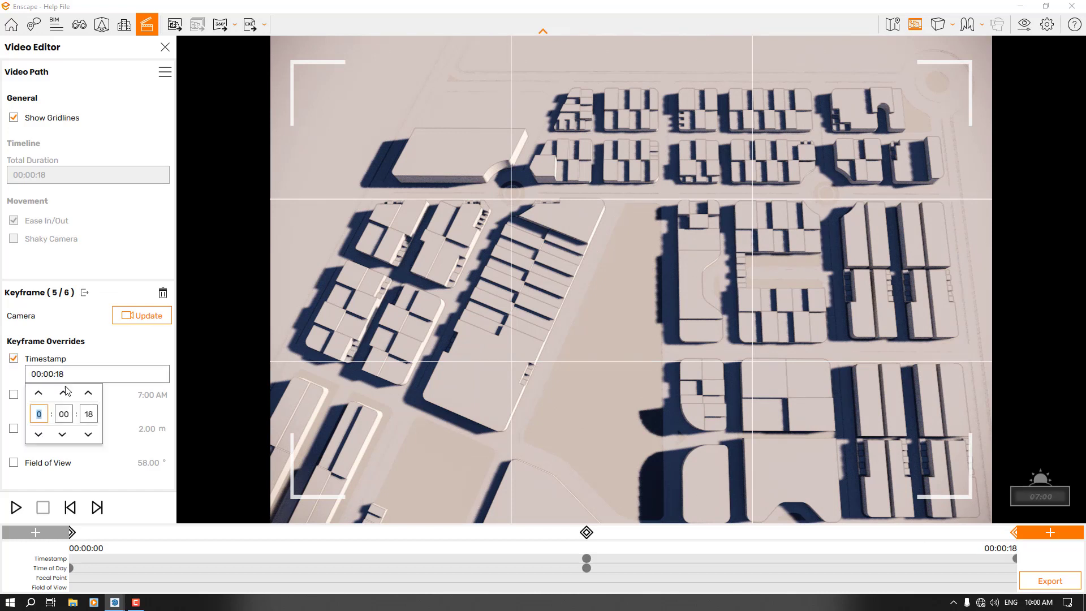
{"action": "left_click", "coordinate": [89, 415]}
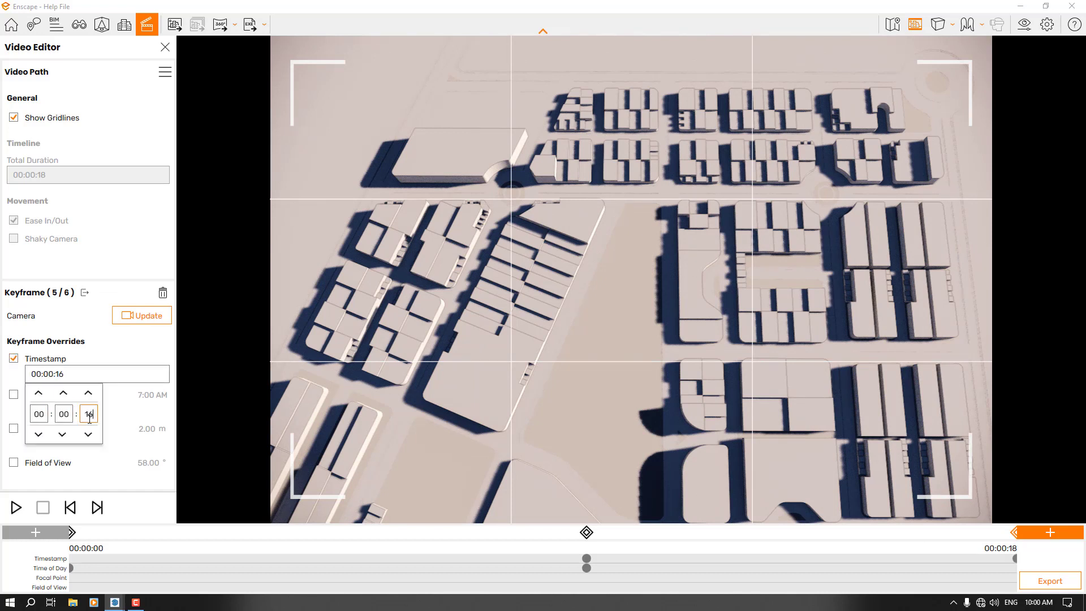
Step: Override the fifth keyframe's time of day with 8:00 AM and update its camera
{"action": "left_click", "coordinate": [14, 394]}
{"action": "left_click", "coordinate": [32, 410]}
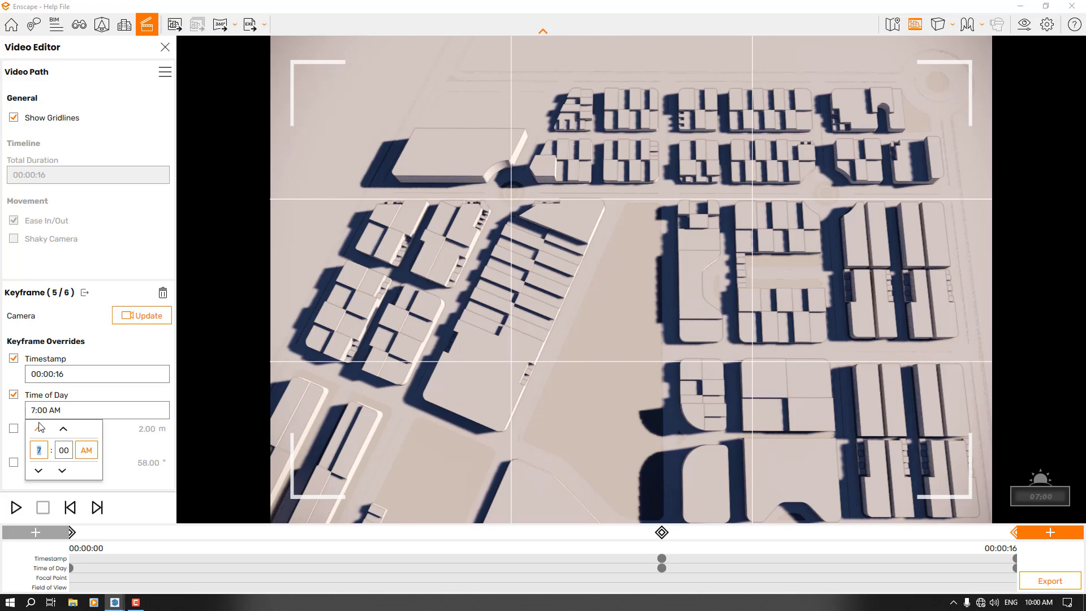
{"action": "left_click", "coordinate": [38, 428]}
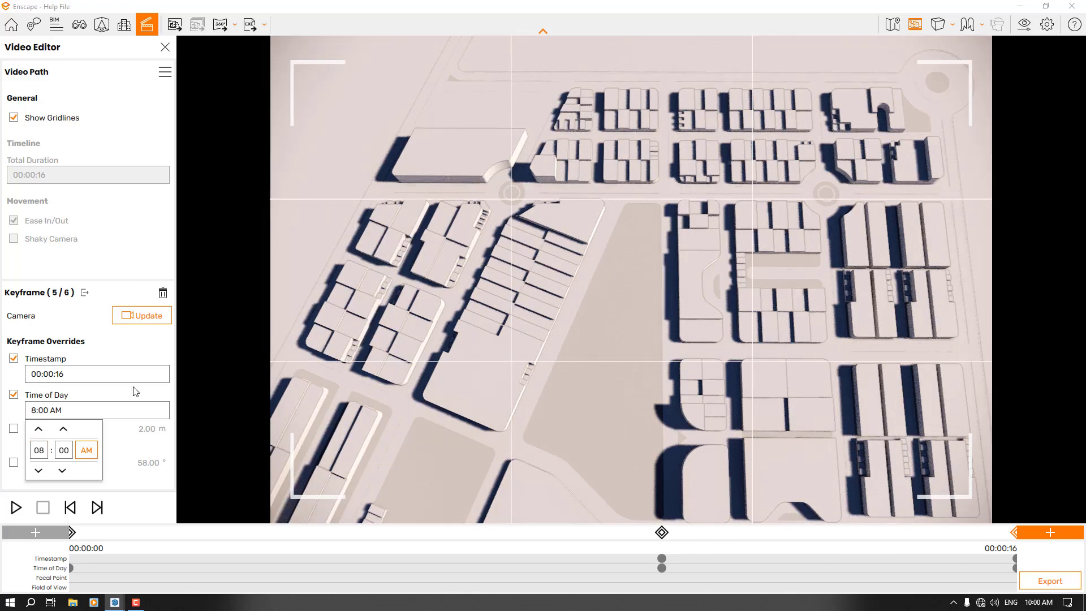
{"action": "left_click", "coordinate": [140, 320]}
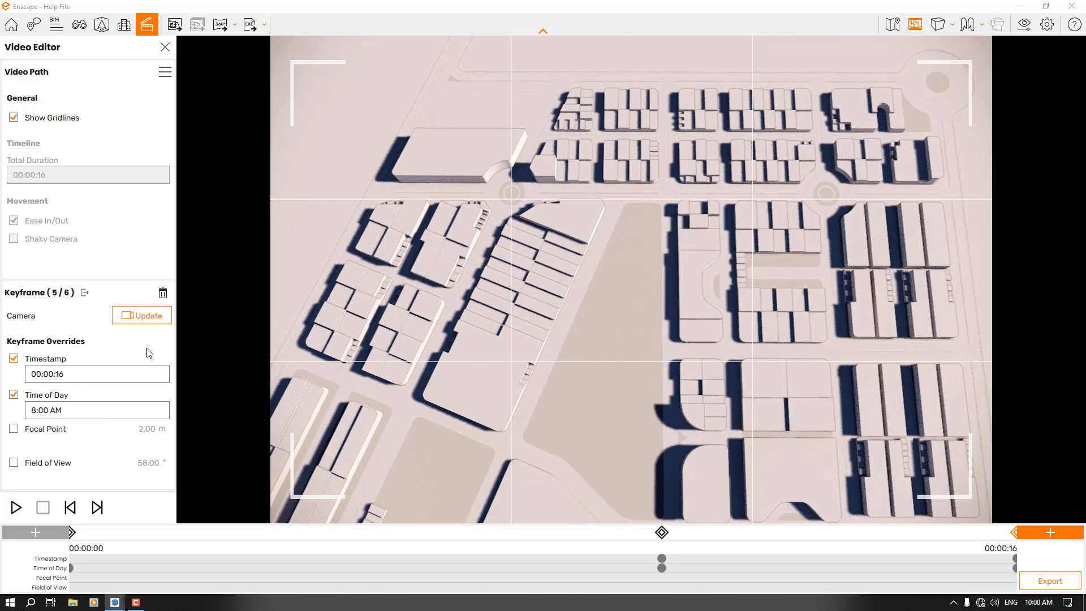
{"action": "left_click", "coordinate": [140, 315]}
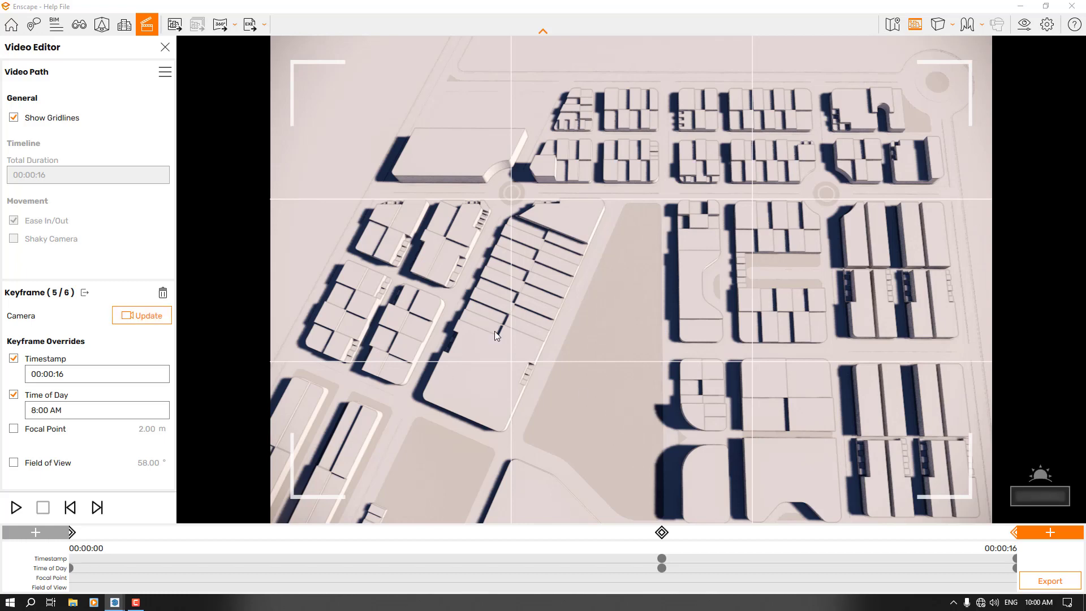
Step: Preview the video path from the first keyframe and go to the keyframe at its end
{"action": "left_click", "coordinate": [71, 532]}
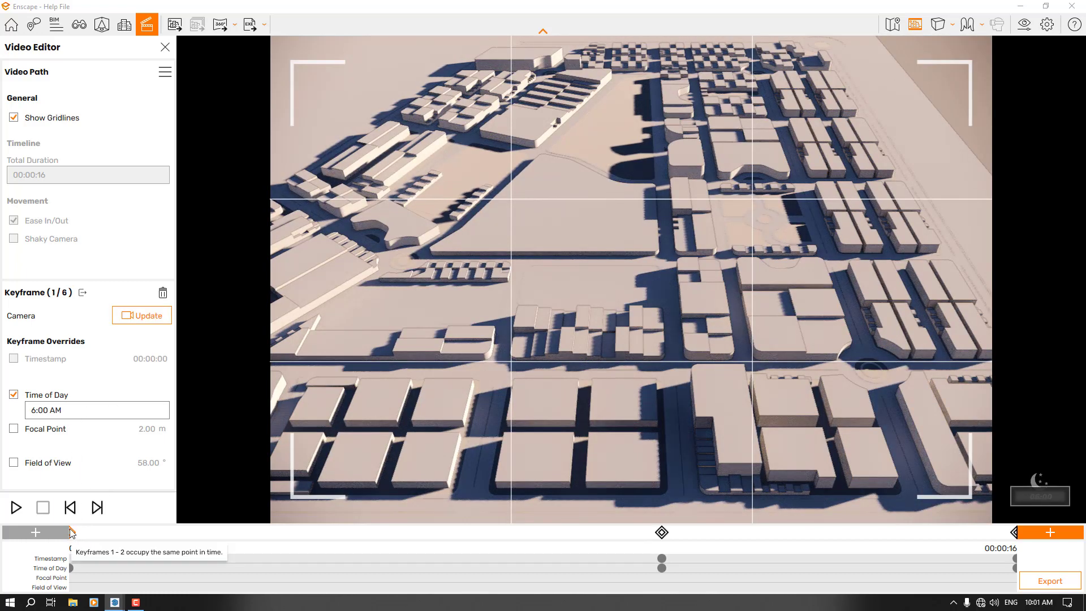
{"action": "left_click", "coordinate": [22, 514]}
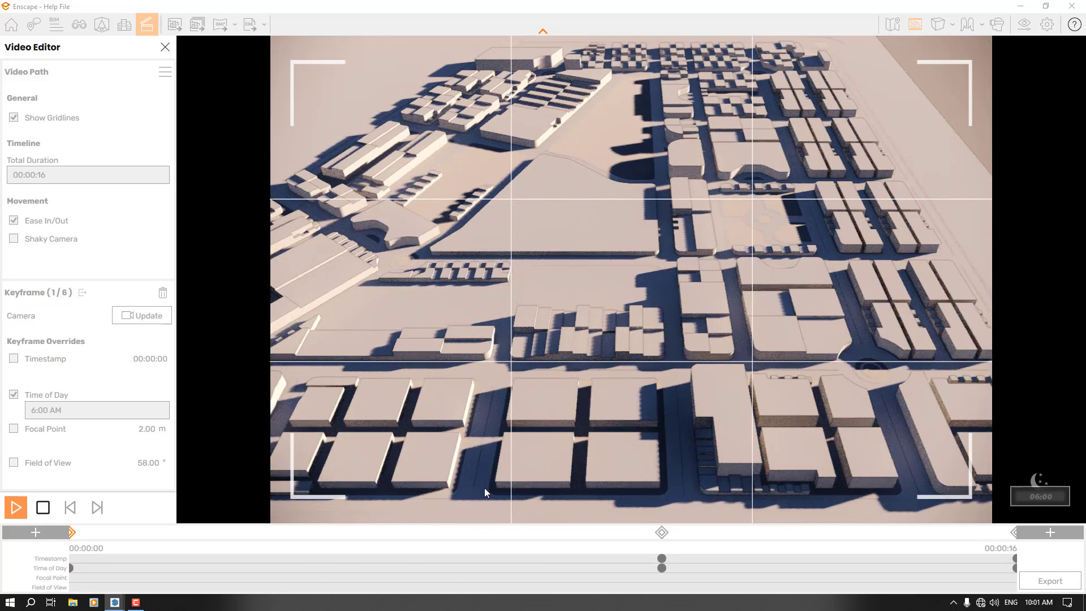
{"action": "left_click", "coordinate": [1016, 533]}
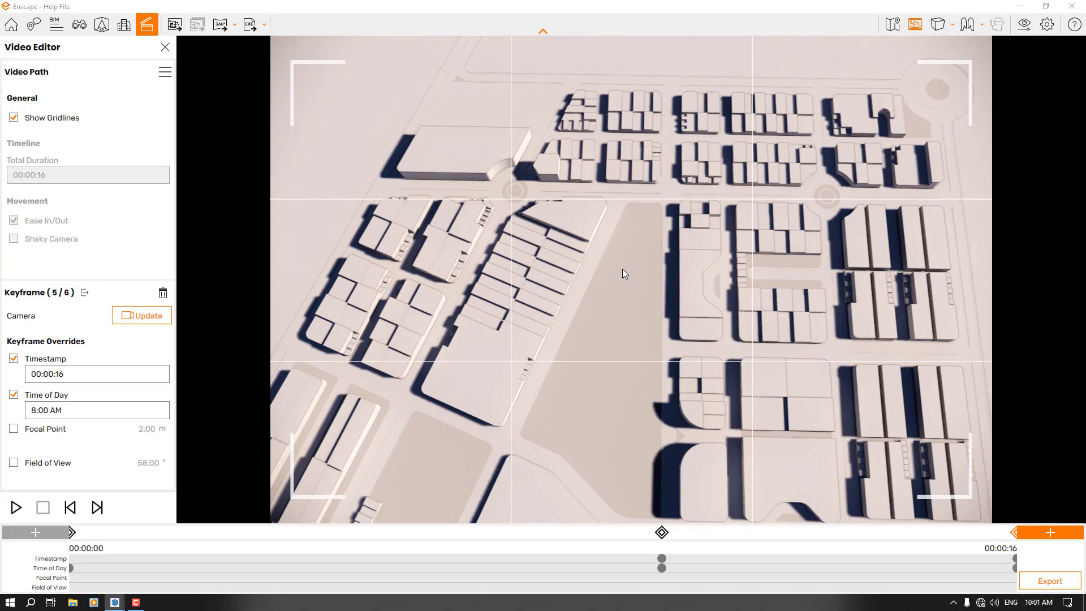
Step: Add end keyframes from an oblique view on the opposite side of the city and give the seventh keyframe a timestamp of 00:00:24
{"action": "left_click_drag", "start_coordinate": [622, 269], "coordinate": [277, 231]}
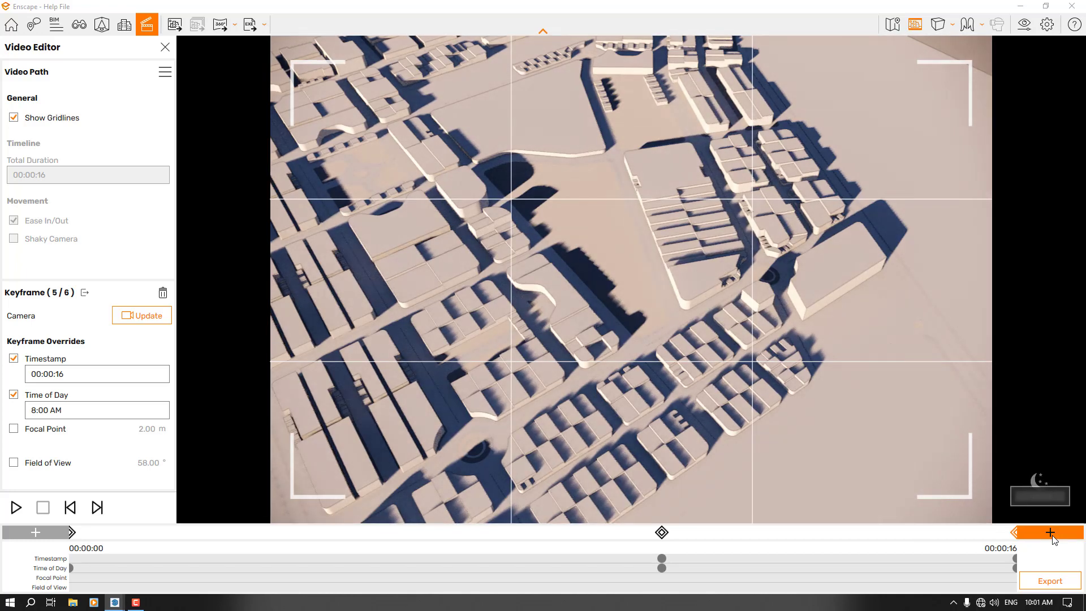
{"action": "left_click", "coordinate": [1051, 535]}
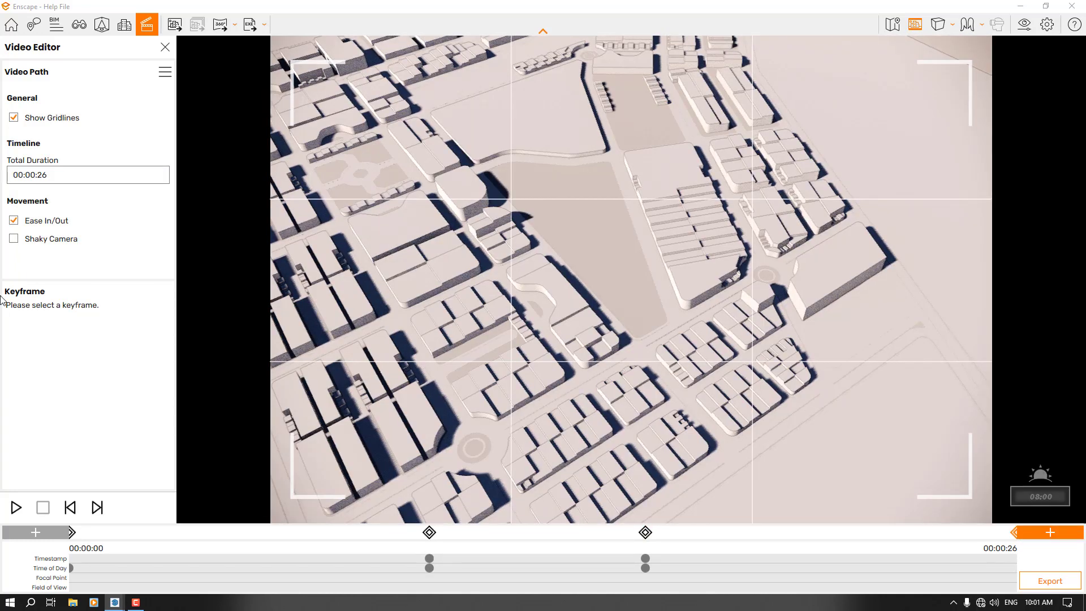
{"action": "left_click", "coordinate": [28, 358]}
{"action": "left_click", "coordinate": [66, 372]}
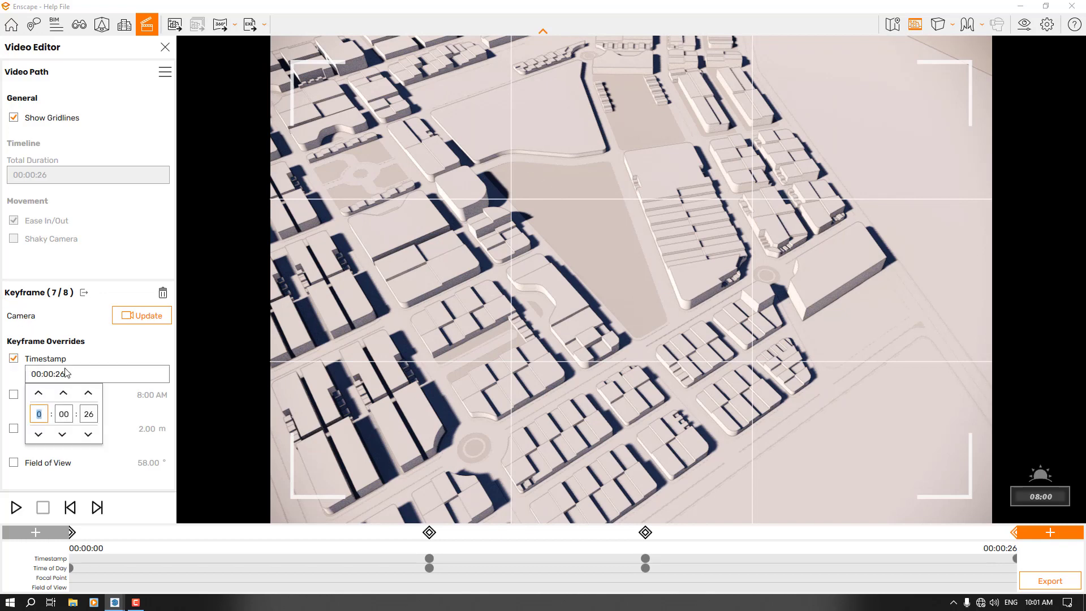
{"action": "left_click", "coordinate": [89, 420]}
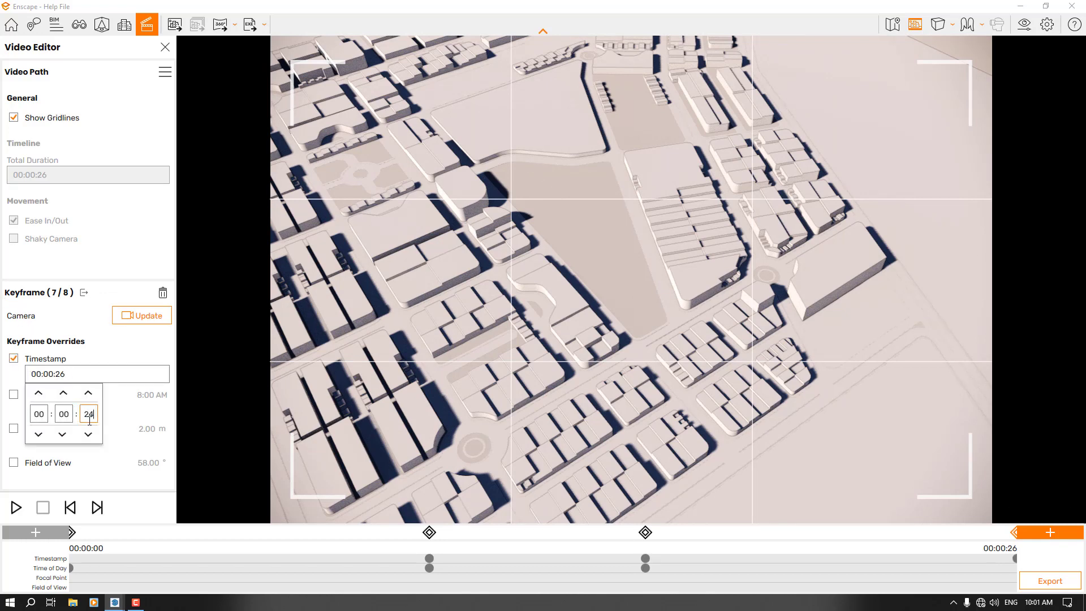
{"action": "type", "text": "24"}
{"action": "left_click", "coordinate": [121, 347]}
Step: Override the seventh keyframe's time of day with 10:00 AM and update its camera
{"action": "left_click", "coordinate": [48, 394]}
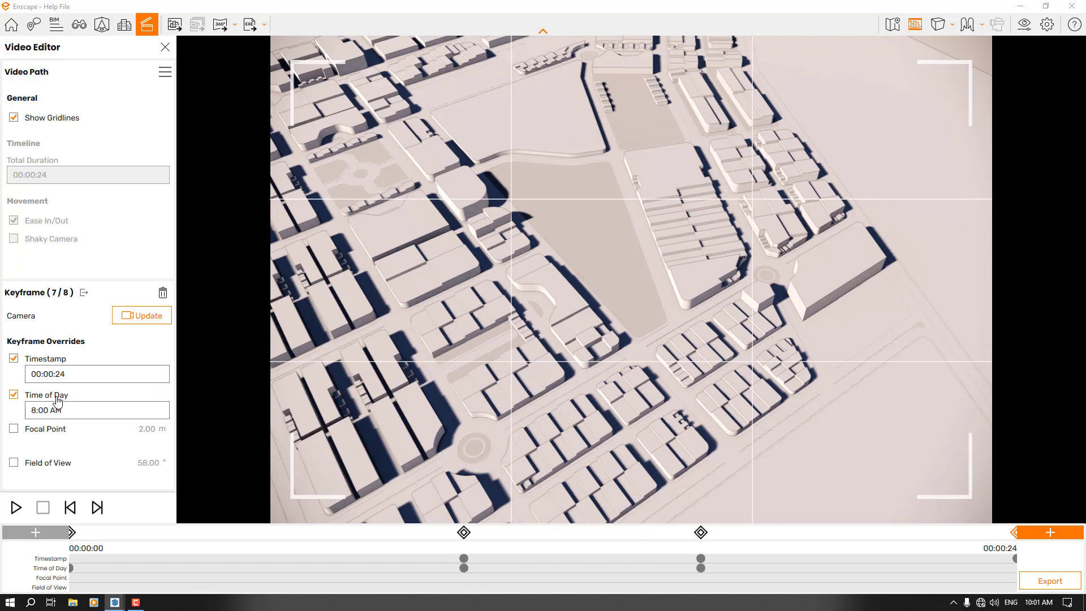
{"action": "left_click", "coordinate": [33, 411]}
{"action": "left_click", "coordinate": [38, 428]}
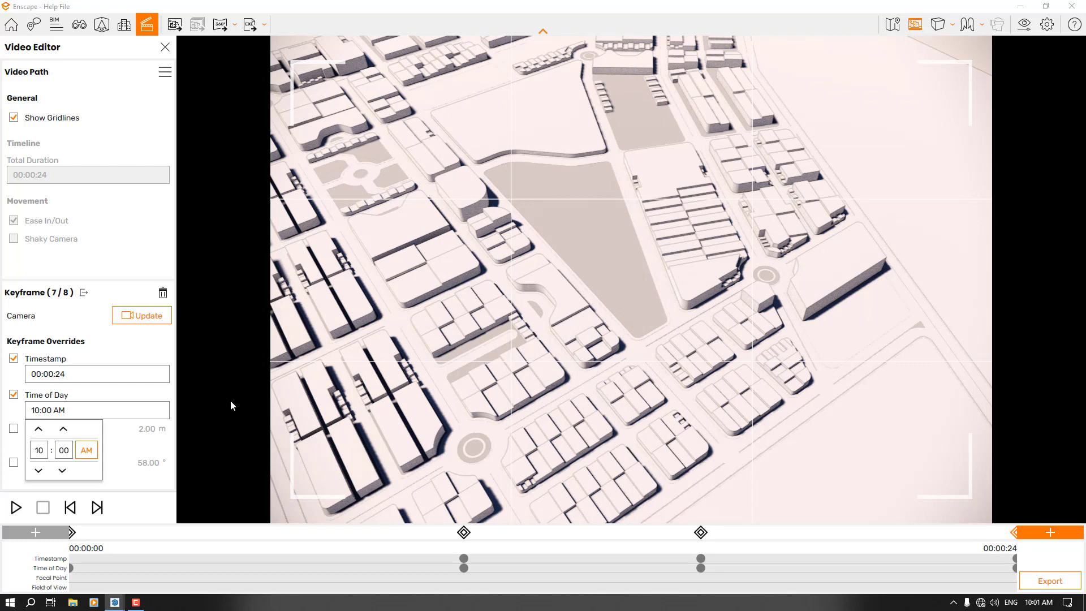
{"action": "left_click", "coordinate": [146, 320]}
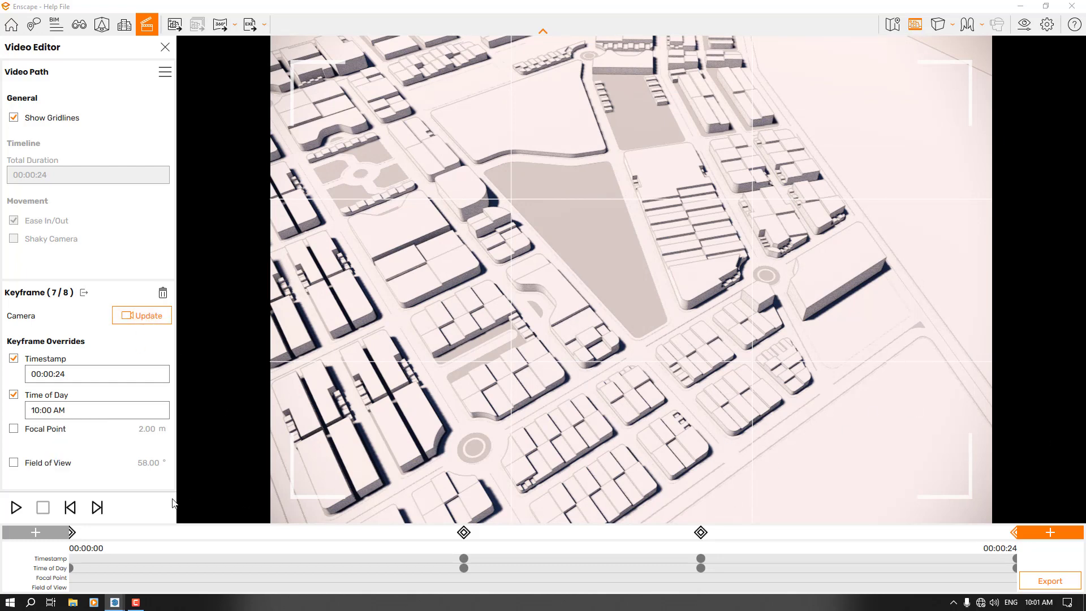
Step: Play a preview of the complete video path from the first keyframe
{"action": "mouse_move", "coordinate": [71, 532]}
{"action": "left_click", "coordinate": [16, 507]}
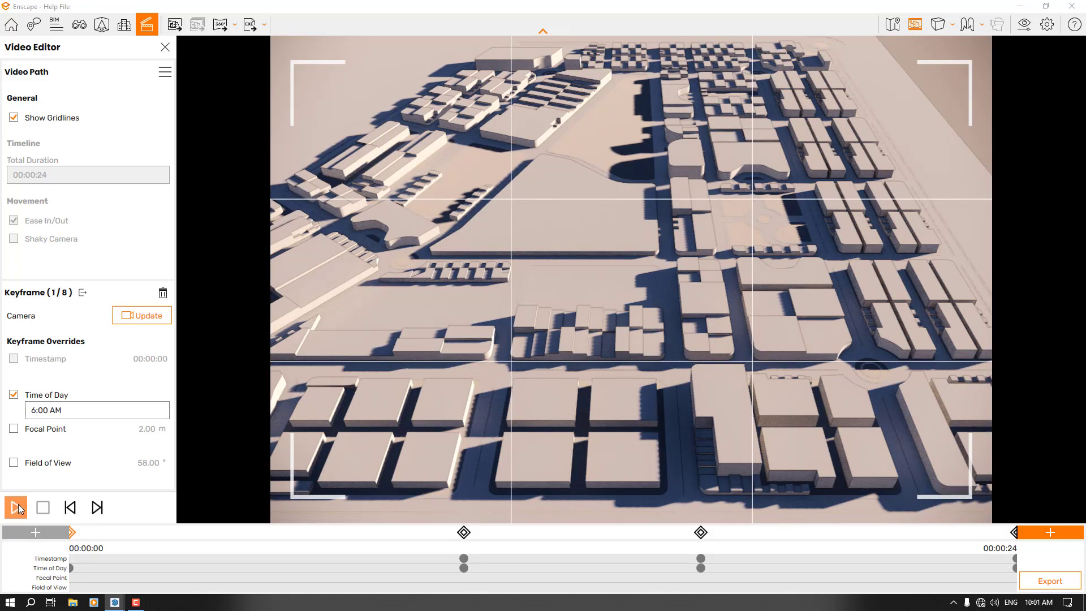
{"action": "left_click", "coordinate": [17, 507]}
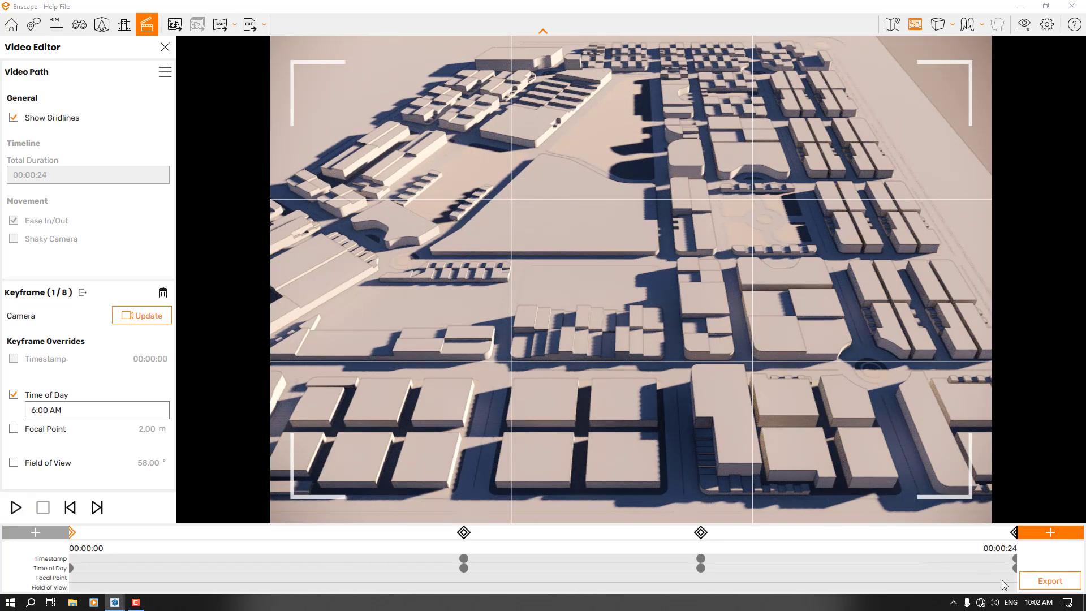
Step: Open the video export settings and set the compression quality to BluRay
{"action": "left_click", "coordinate": [1050, 581]}
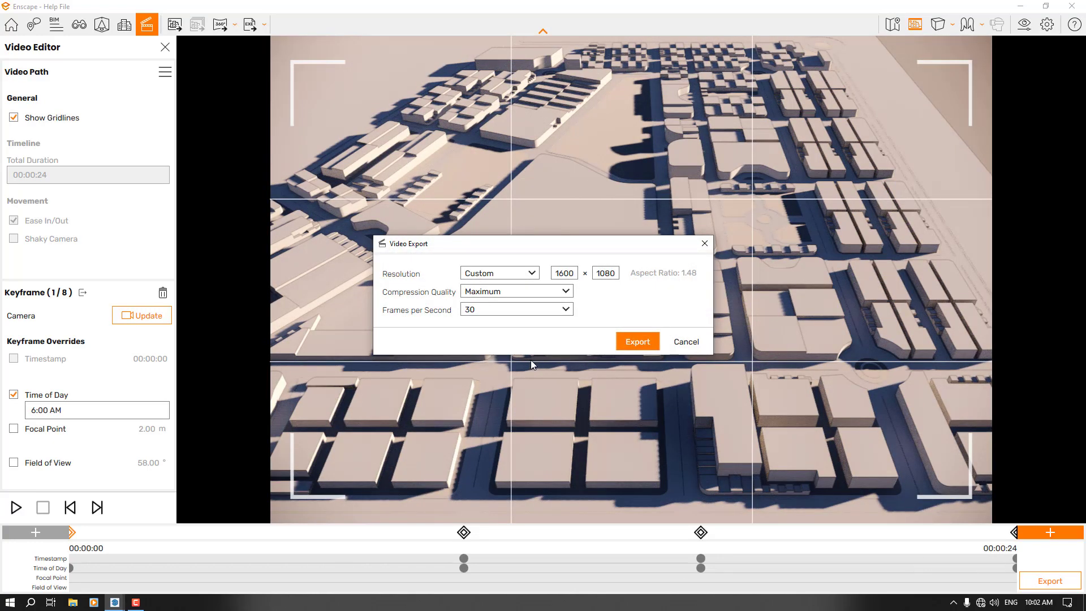
{"action": "left_click", "coordinate": [497, 292]}
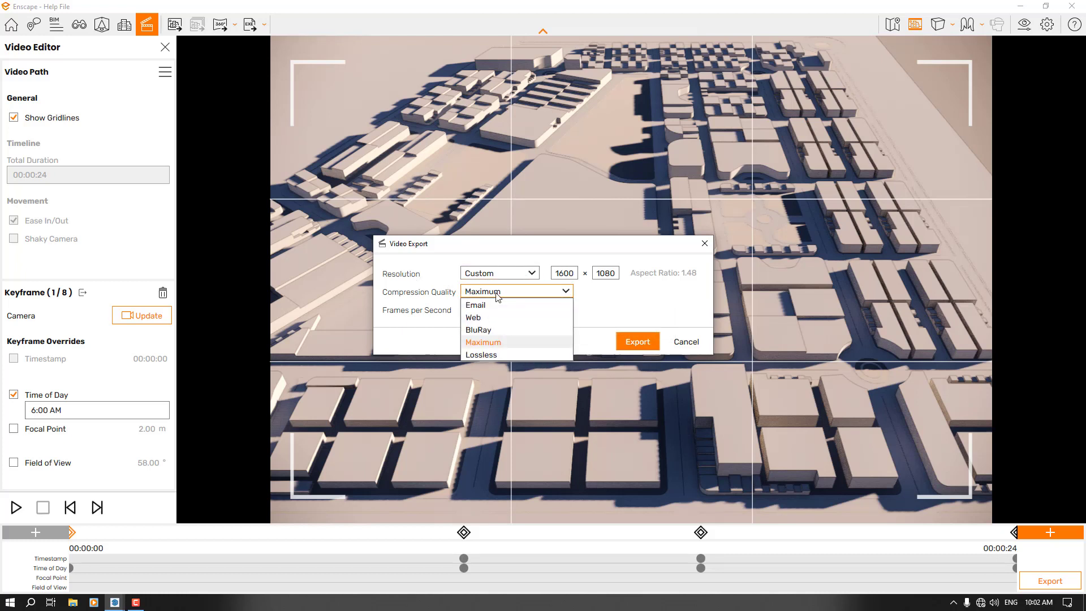
{"action": "left_click", "coordinate": [491, 329]}
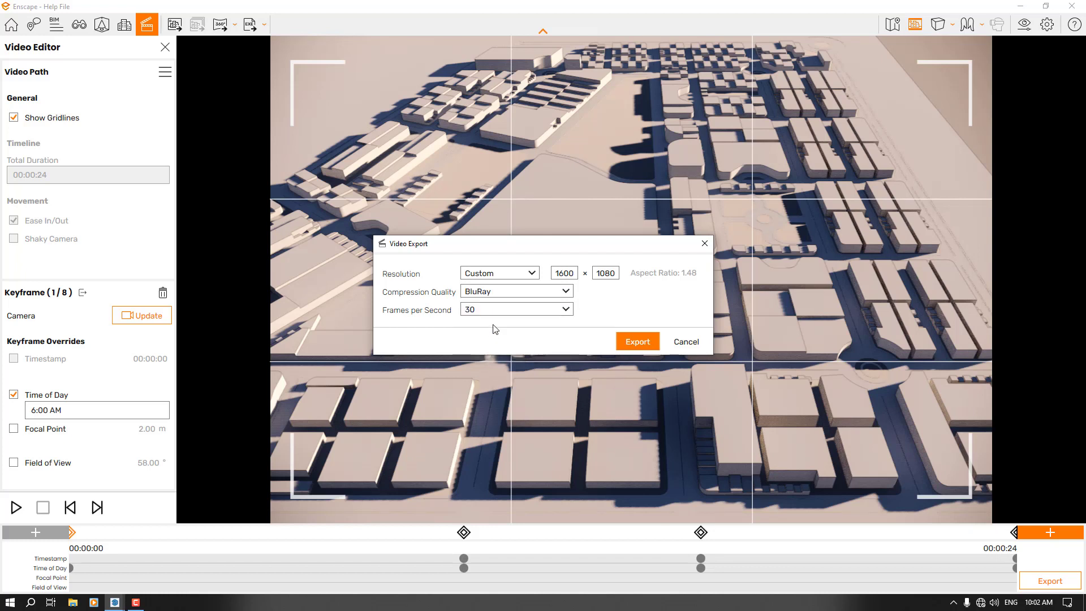
{"action": "left_click", "coordinate": [498, 294]}
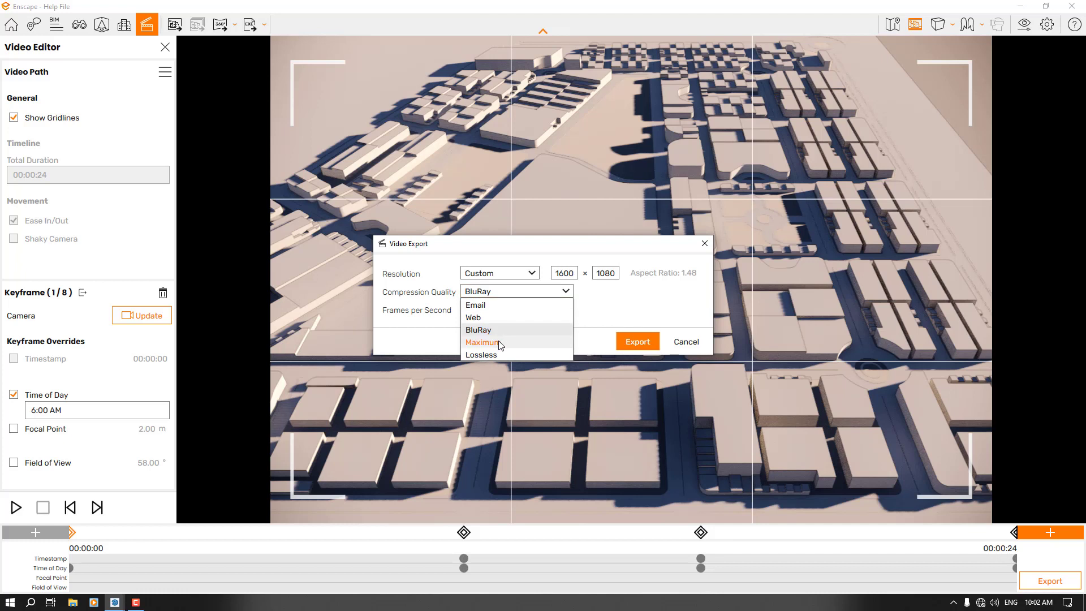
{"action": "left_click", "coordinate": [500, 343]}
{"action": "left_click", "coordinate": [503, 295]}
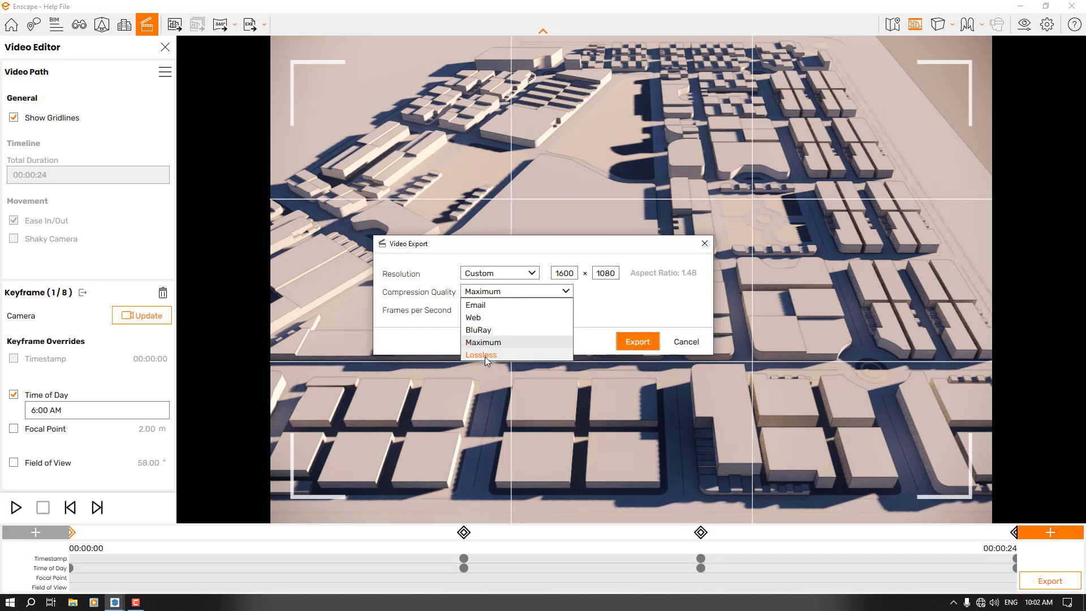
{"action": "left_click", "coordinate": [478, 329]}
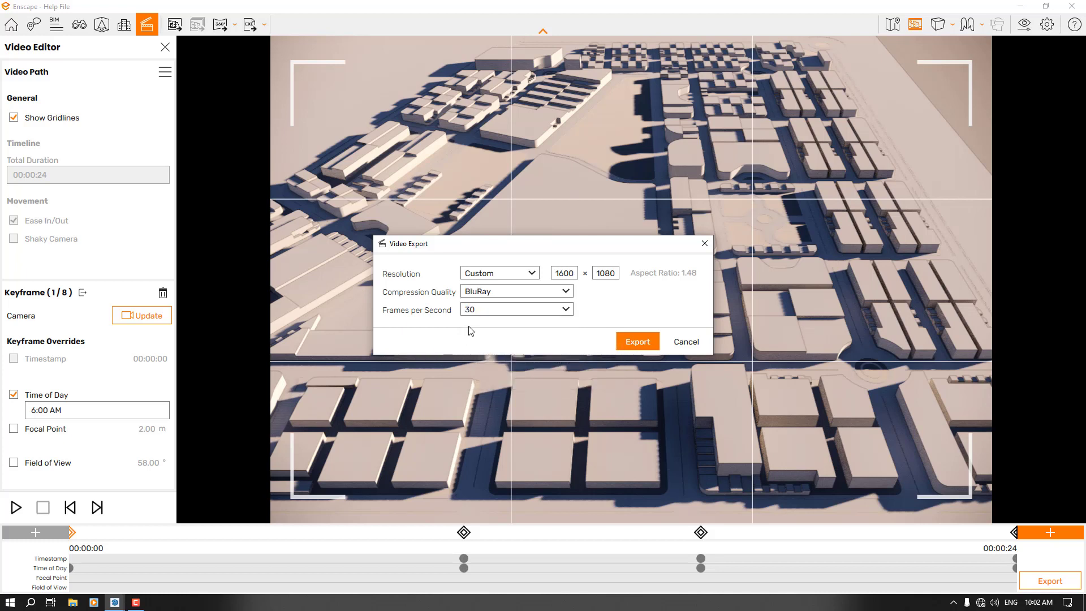
{"action": "left_click", "coordinate": [565, 309]}
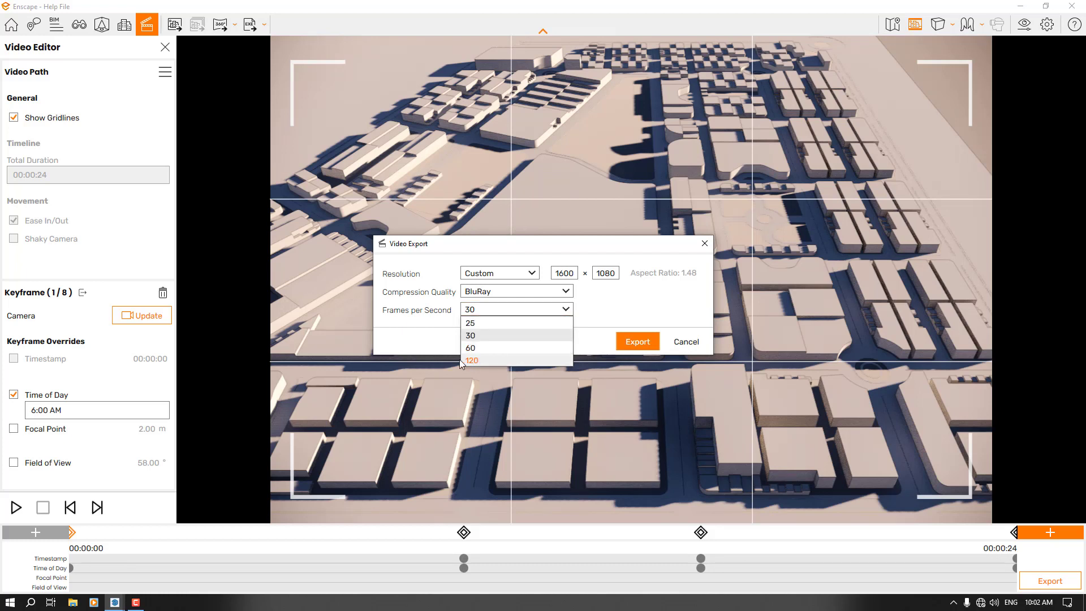
{"action": "left_click", "coordinate": [478, 359]}
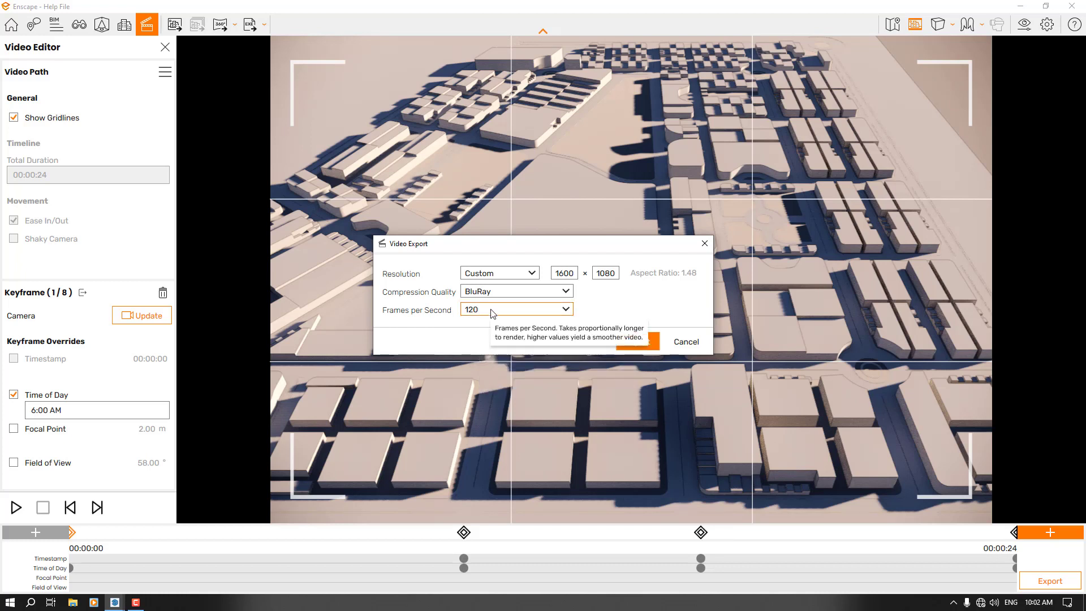
{"action": "left_click", "coordinate": [491, 313]}
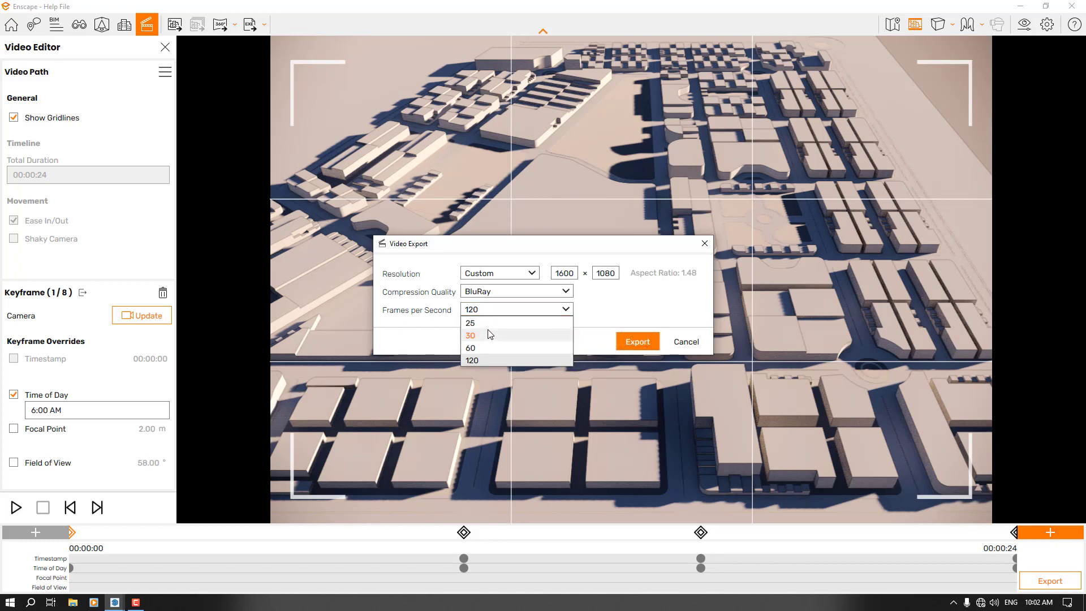
{"action": "left_click", "coordinate": [489, 332]}
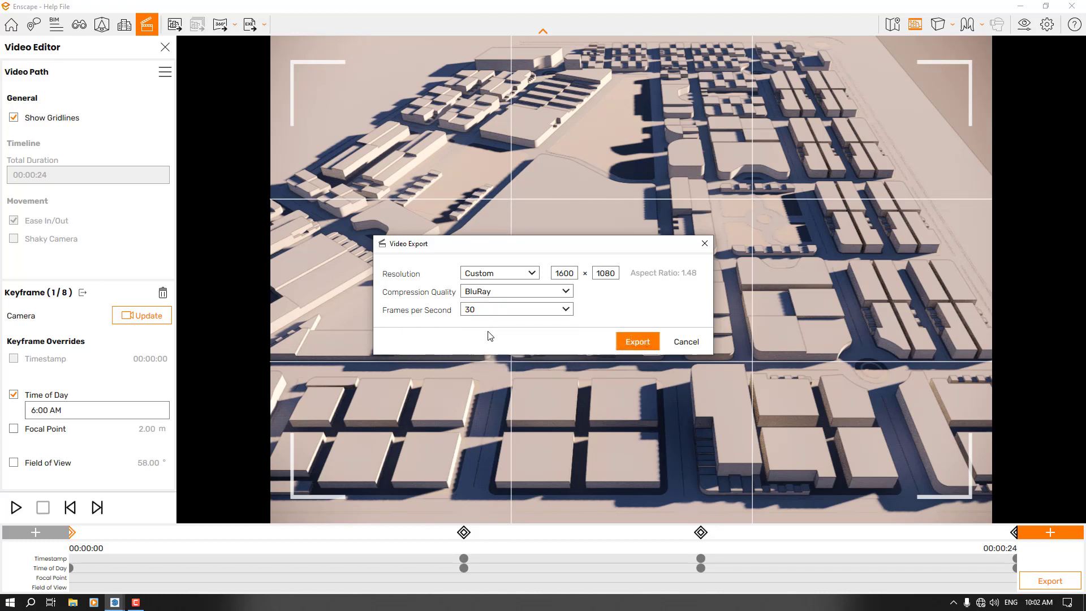
{"action": "left_click", "coordinate": [635, 342]}
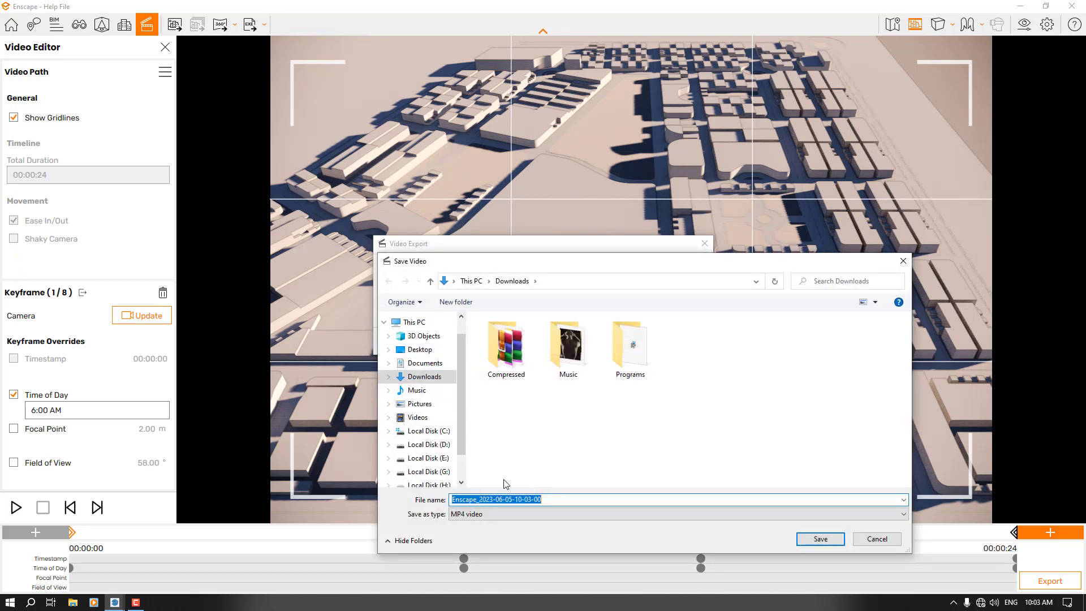
{"action": "left_click", "coordinate": [818, 540]}
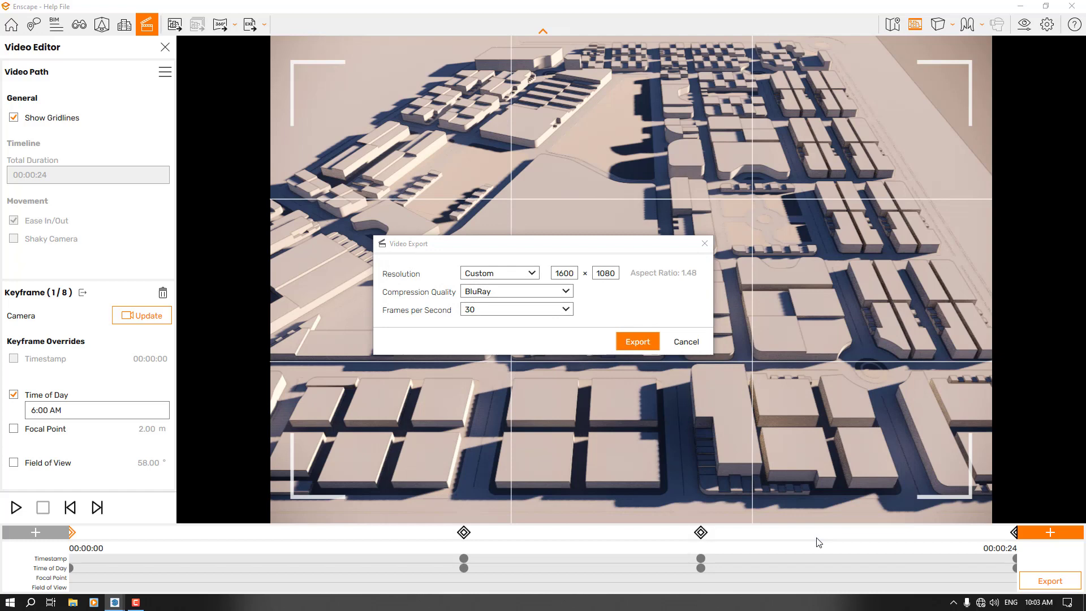